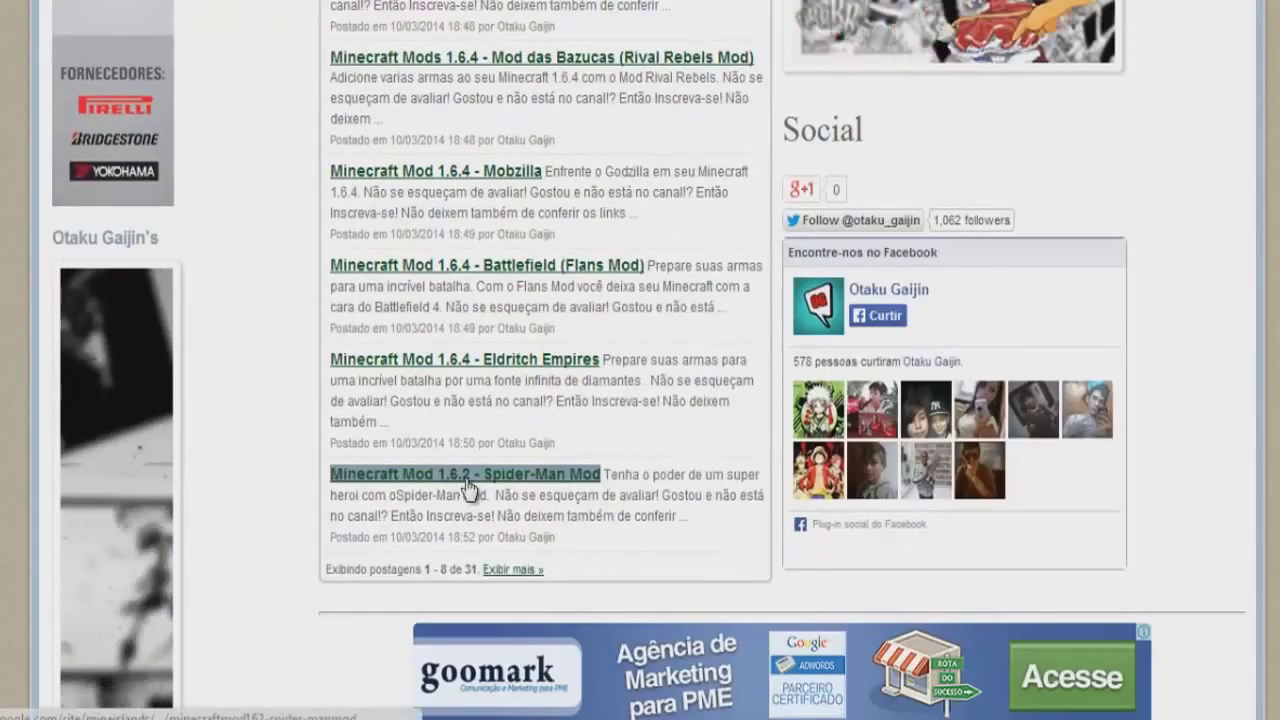
- Open the "Minecraft Mod 1.6.4 - Day Z Mod" post and examine its download links and installation instructions
scroll(471, 491, up, 6)
click(490, 452)
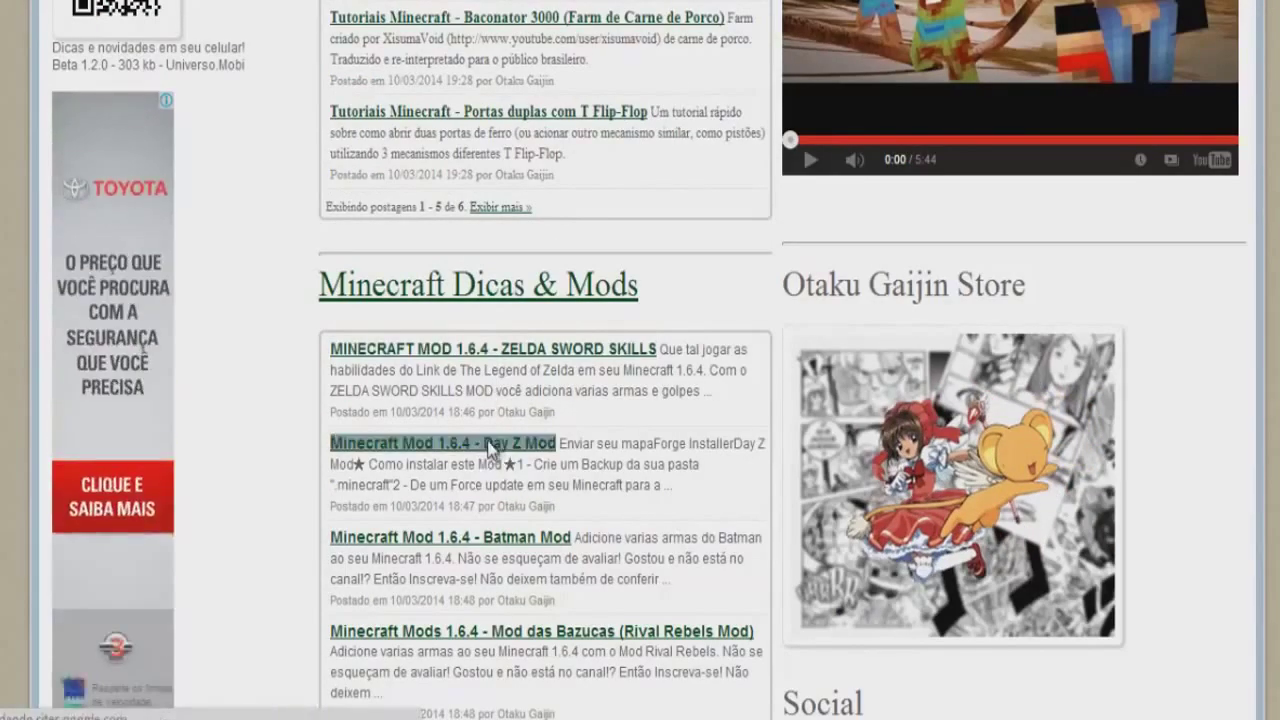
scroll(1041, 478, down, 2)
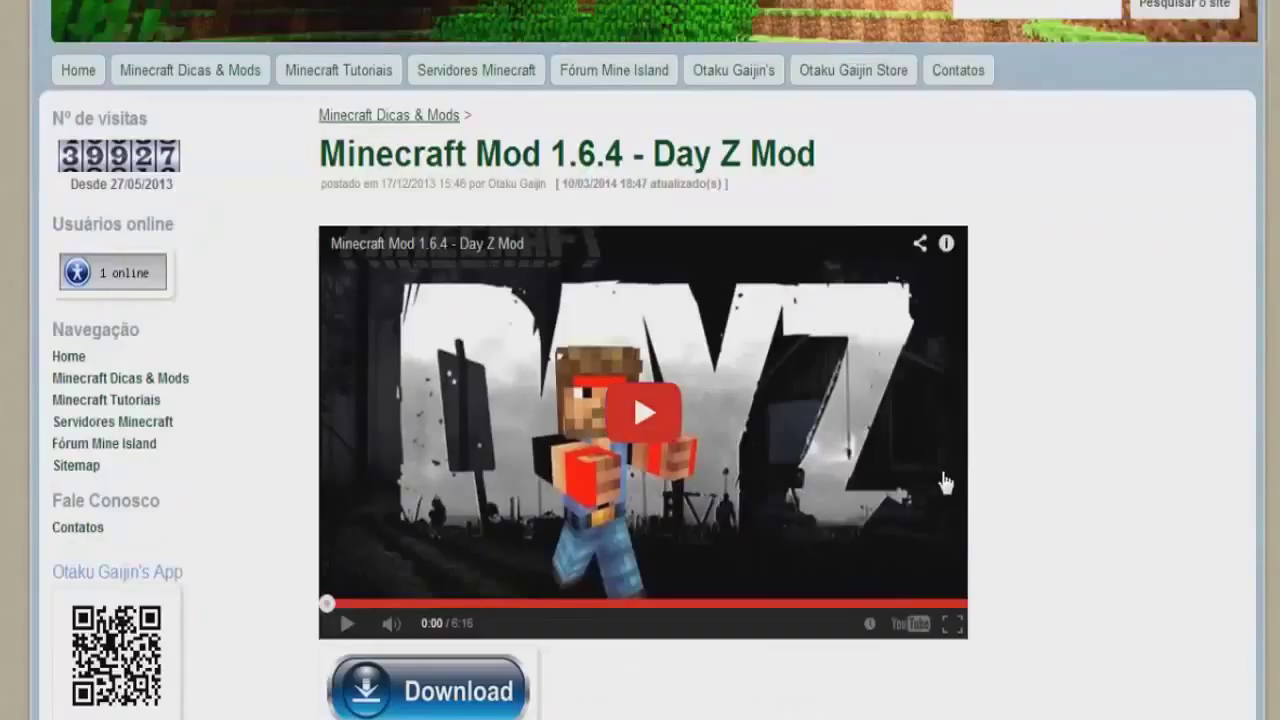
scroll(932, 480, down, 2)
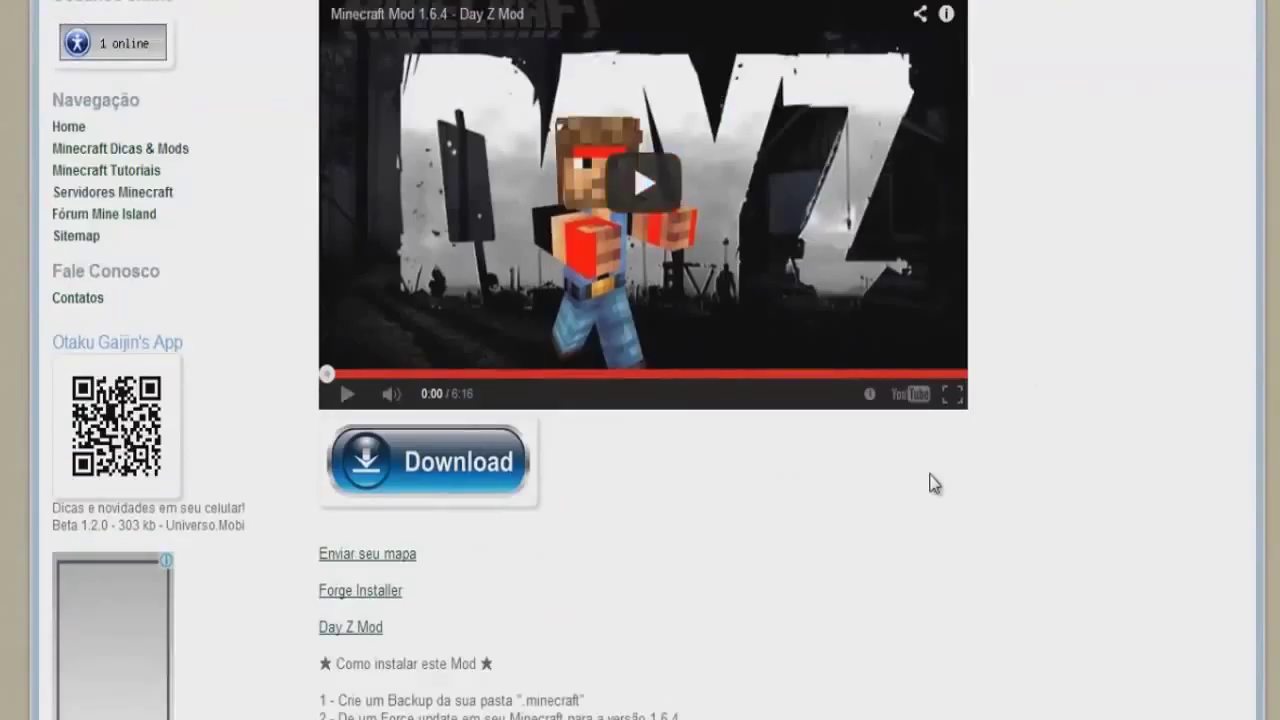
scroll(932, 483, down, 2)
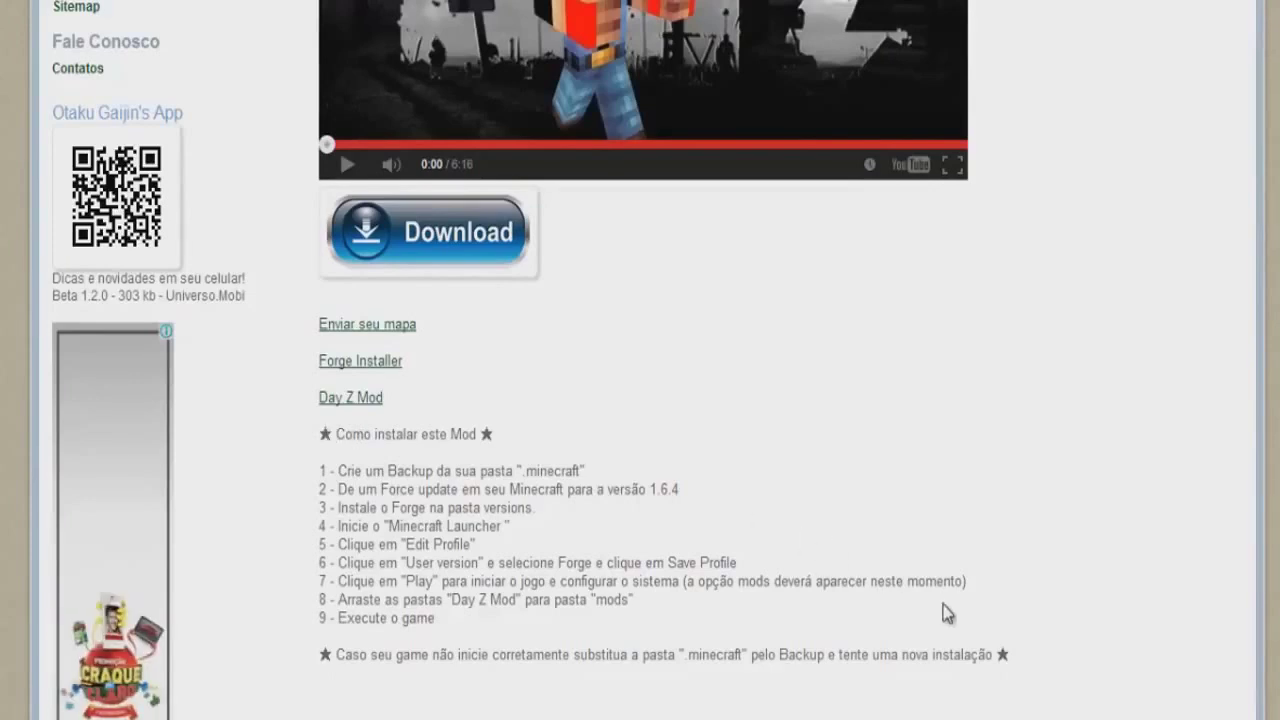
click(367, 324)
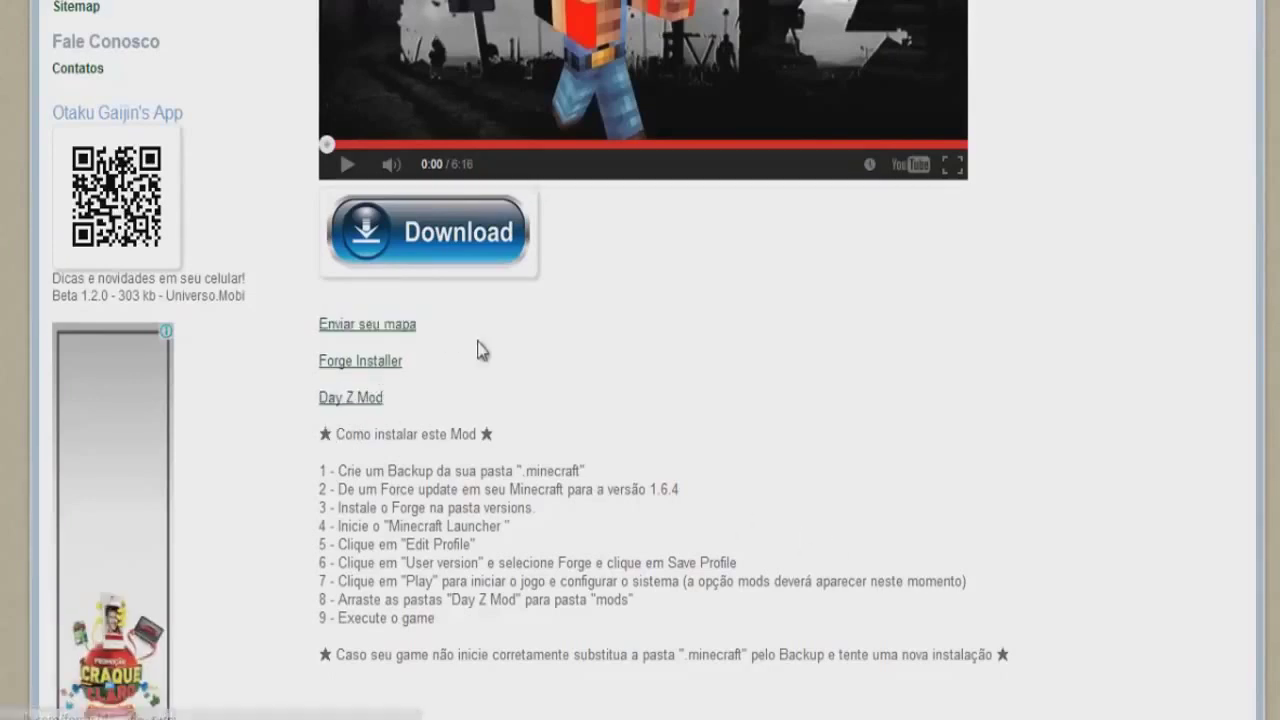
click(388, 364)
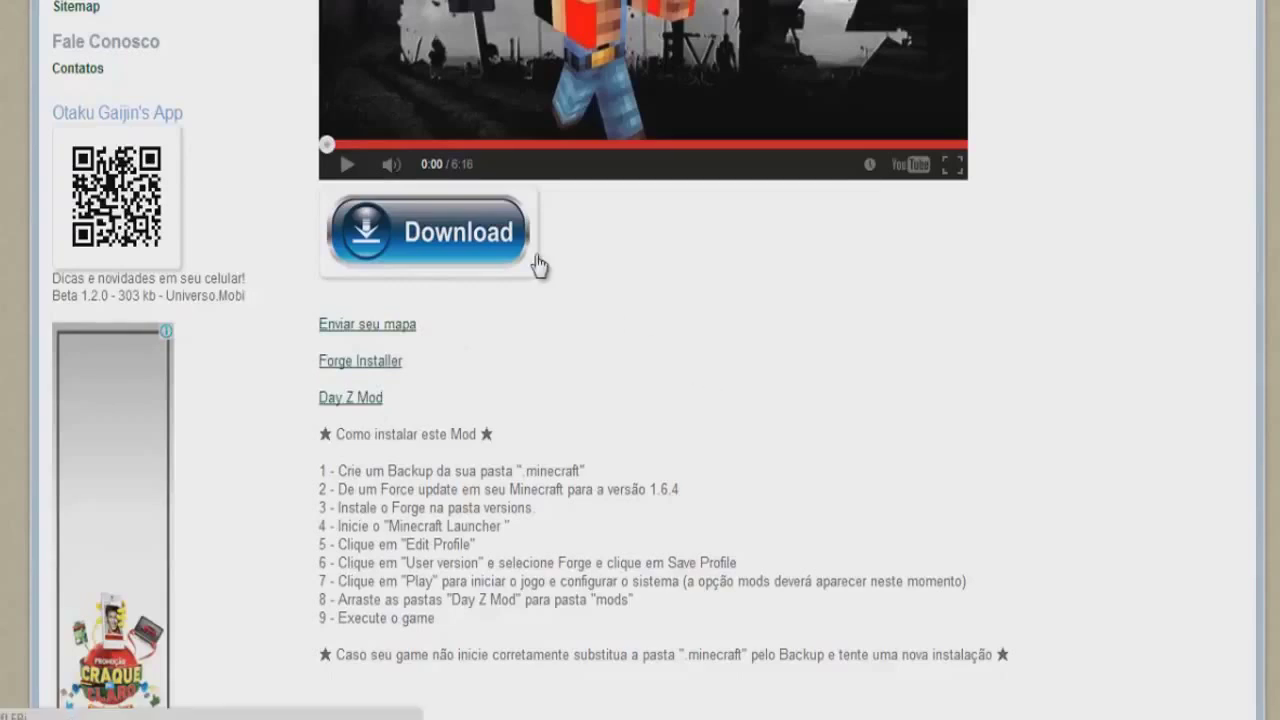
scroll(537, 265, up, 1)
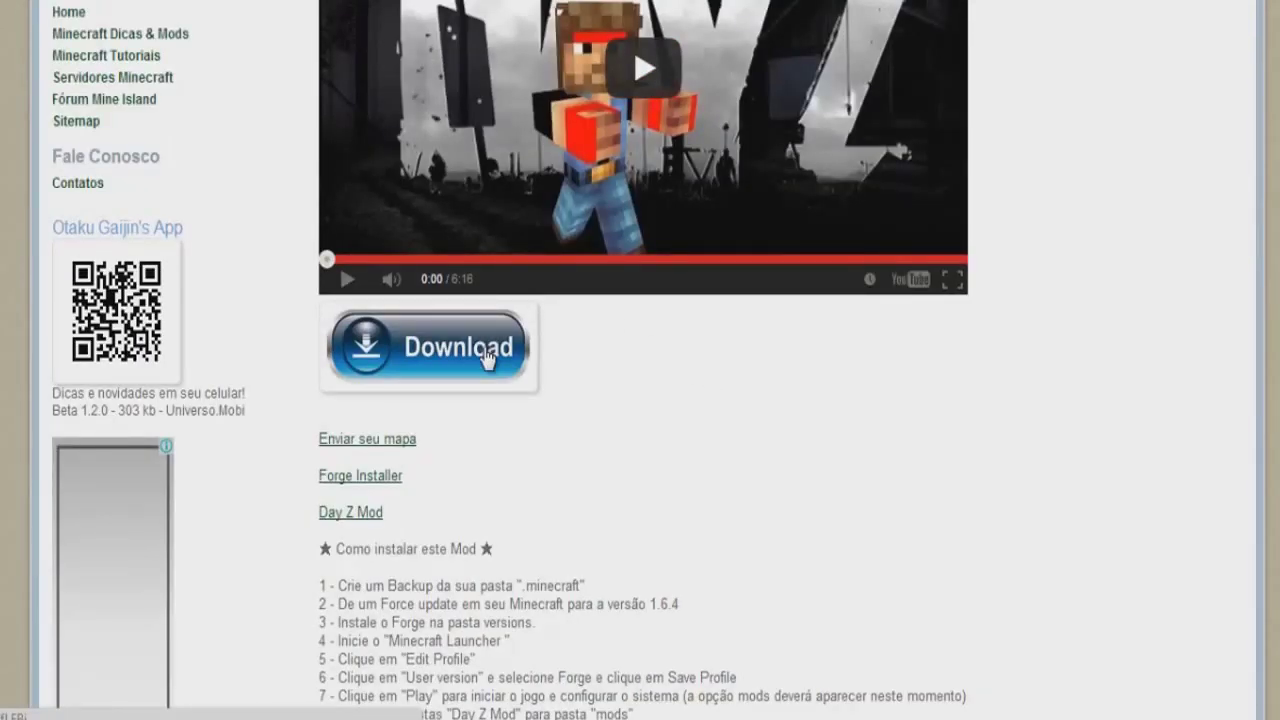
scroll(492, 360, up, 5)
scroll(500, 365, down, 2)
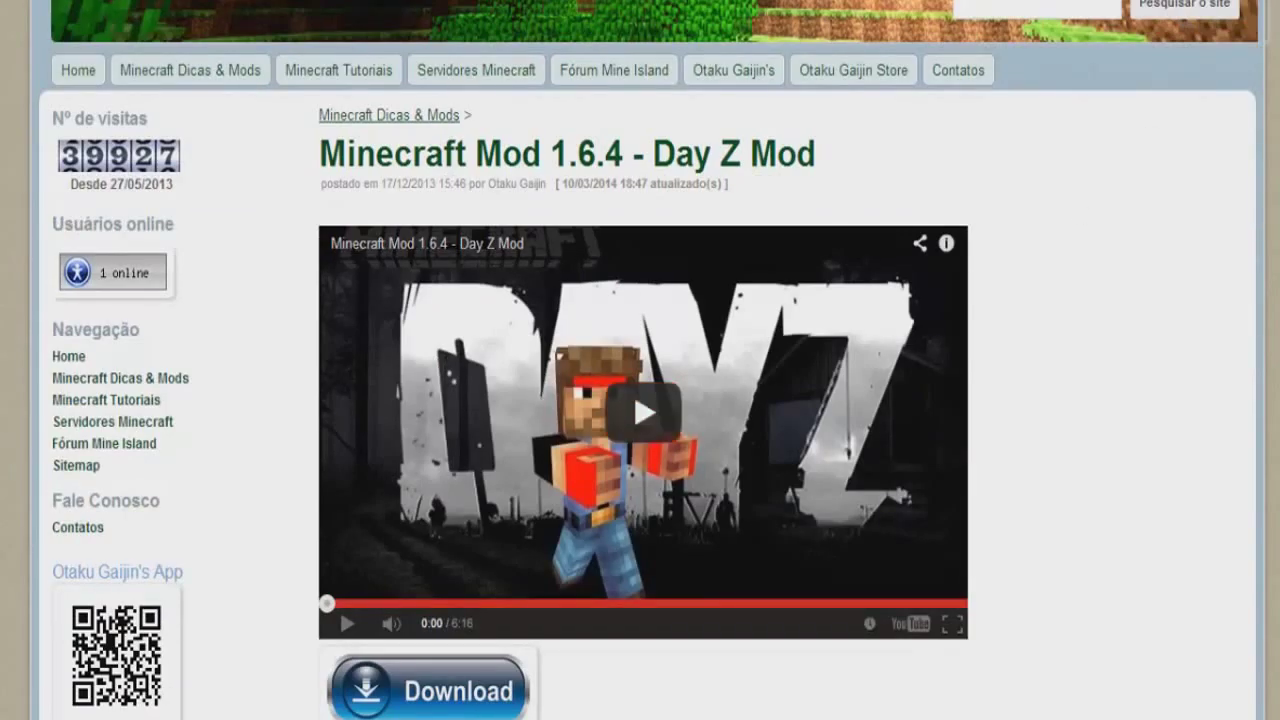
scroll(1190, 120, up, 2)
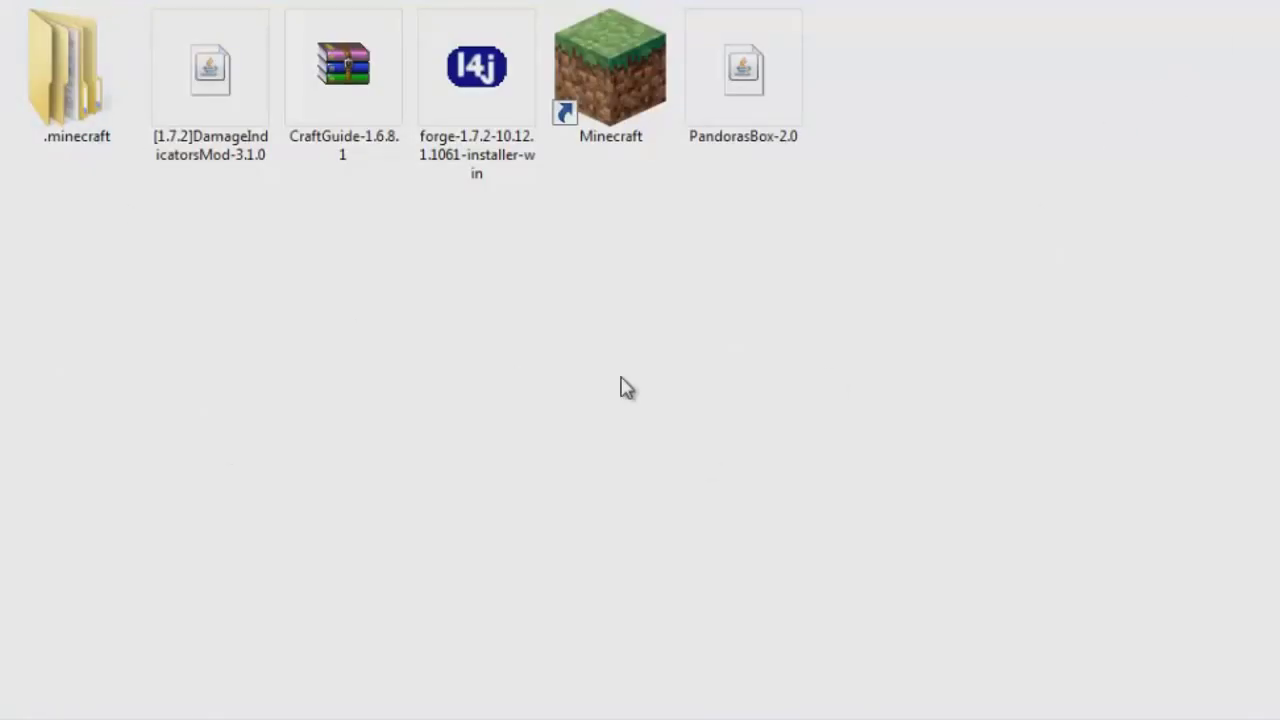
- Open the .minecraft folder stored with the mod files and inspect the contents of its mods and versions folders
double_click(57, 150)
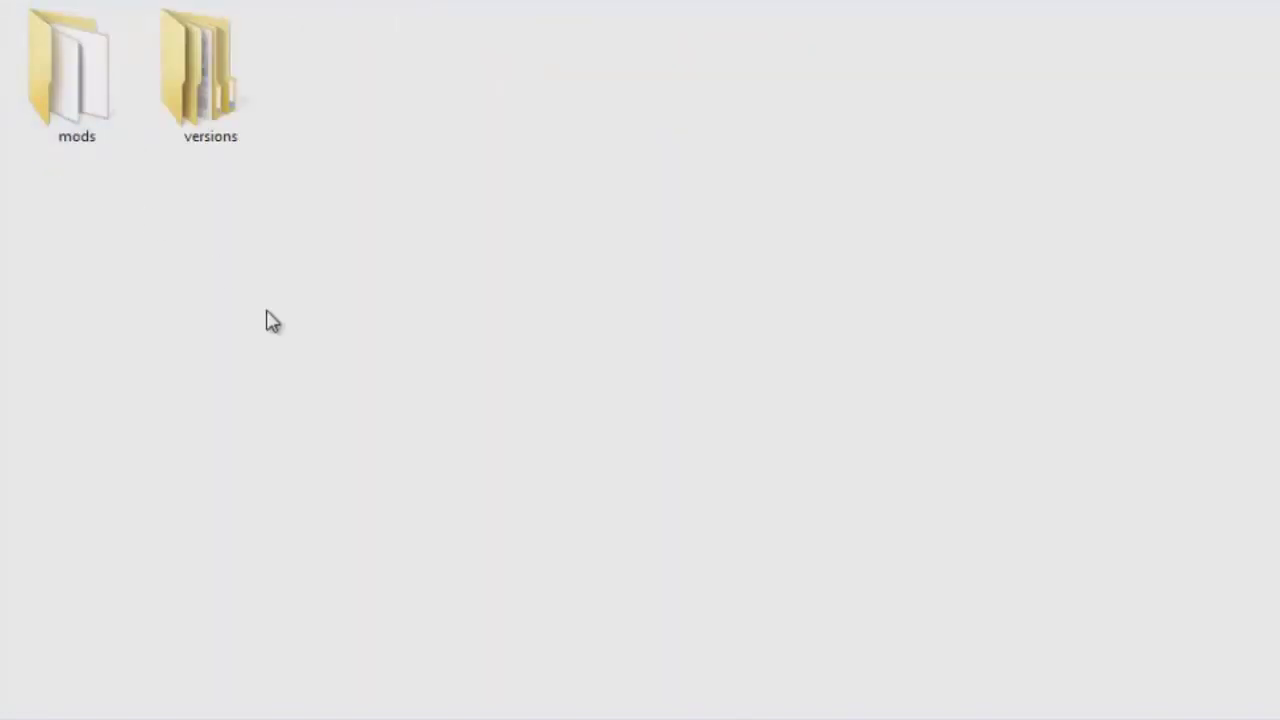
double_click(100, 120)
key(BackSpace)
double_click(185, 60)
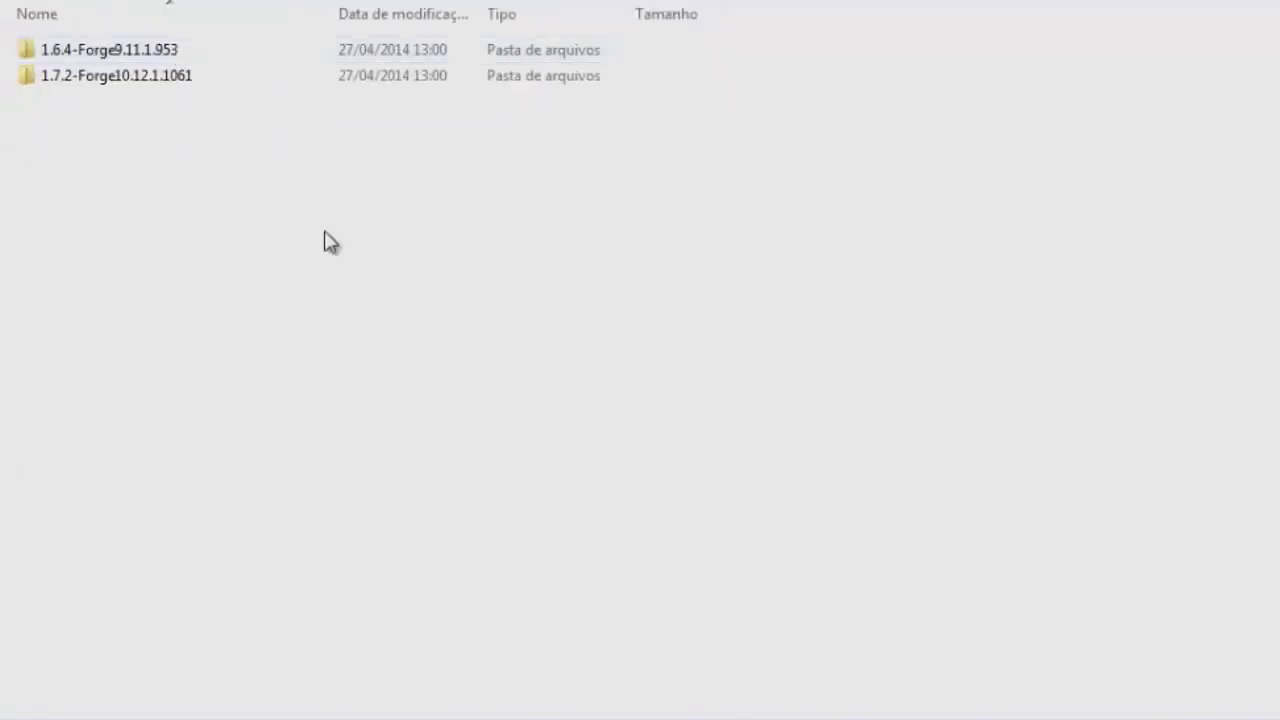
click(123, 80)
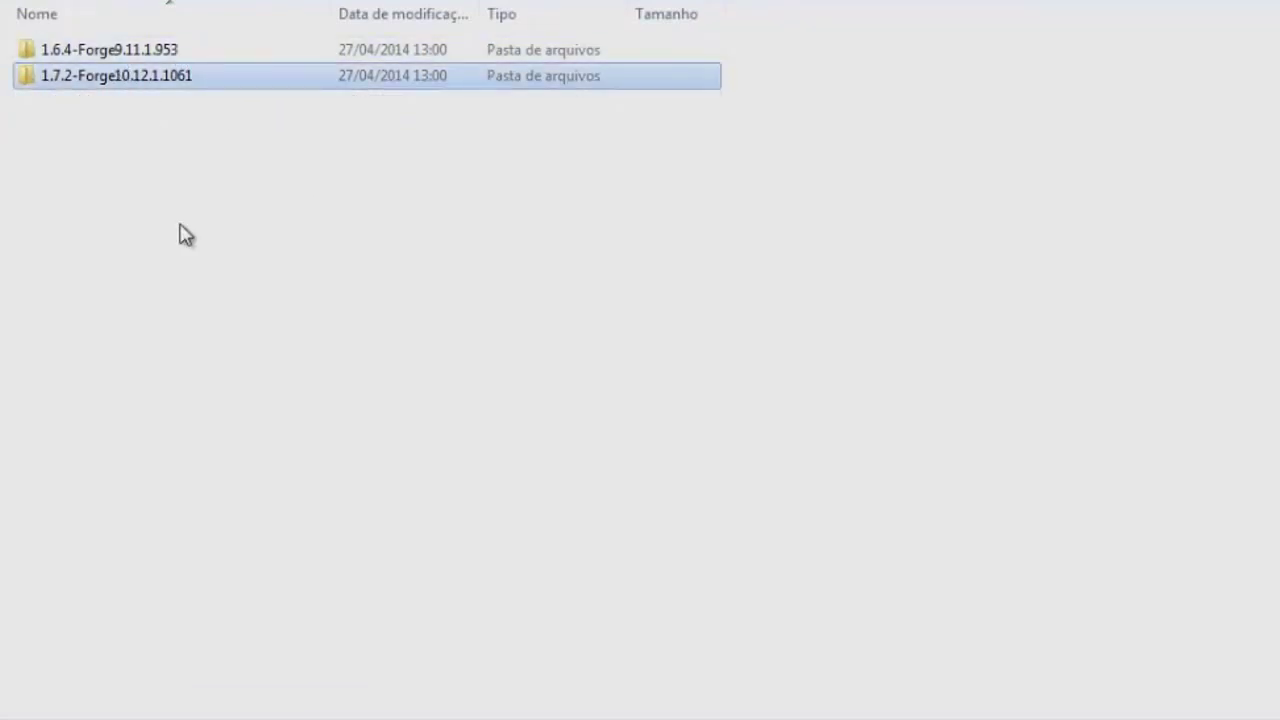
click(223, 52)
click(217, 75)
key(BackSpace)
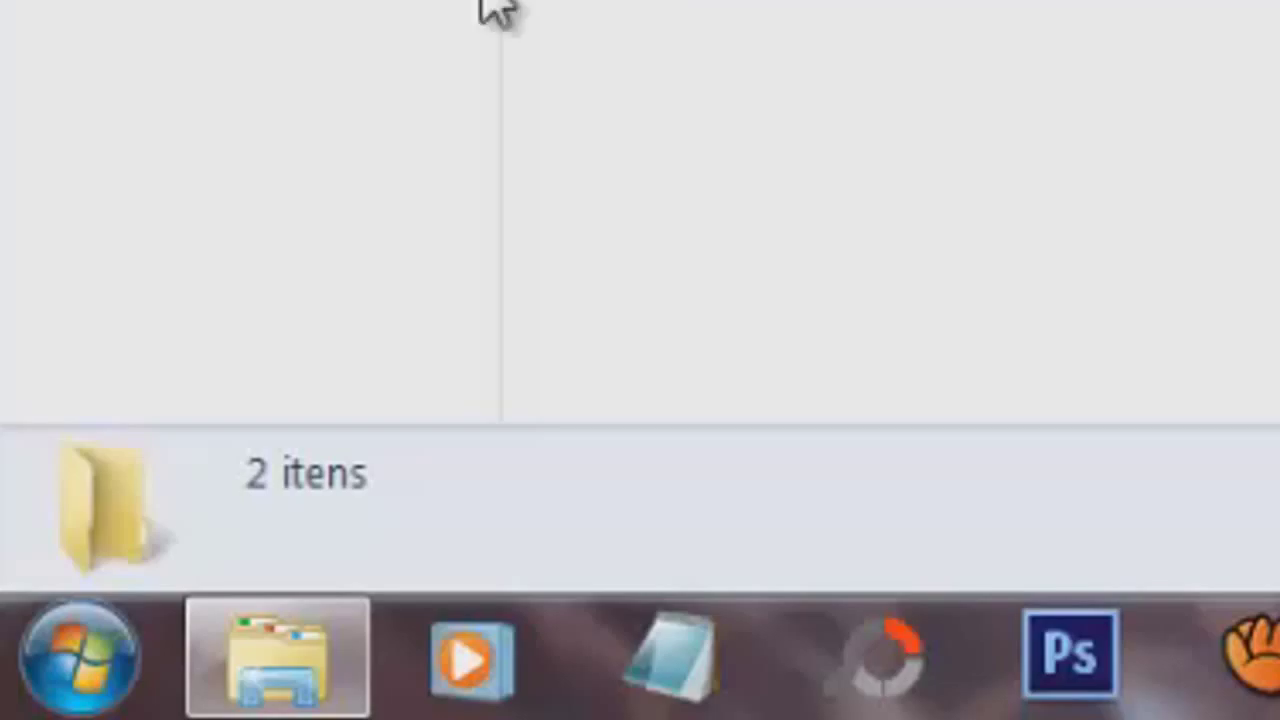
- Open the Windows application data folder by searching for %APPDATA%
click(122, 668)
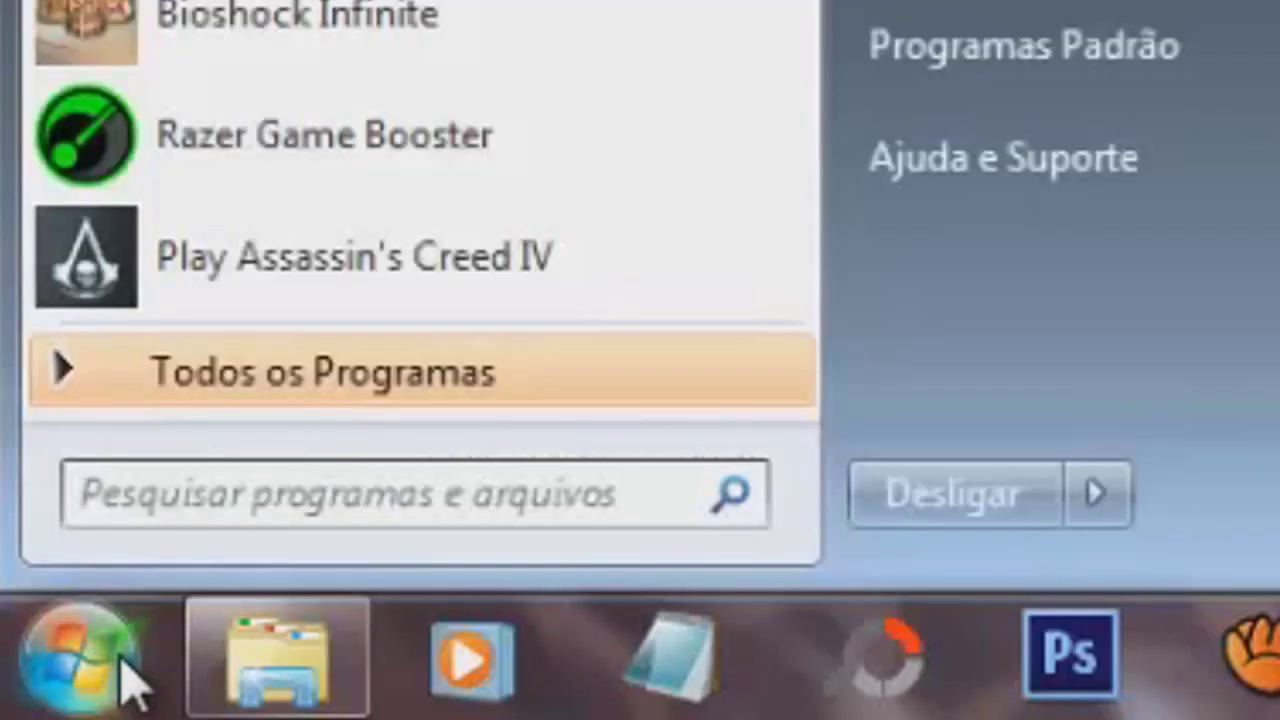
click(221, 470)
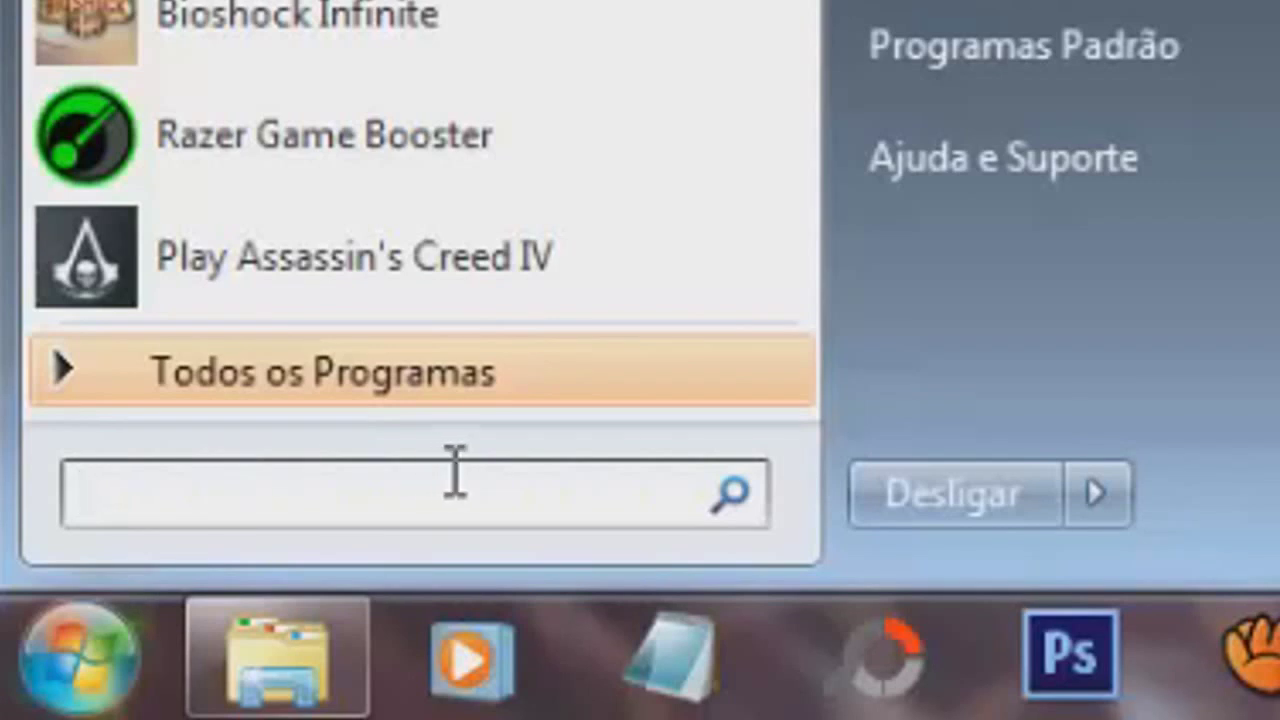
text(%)
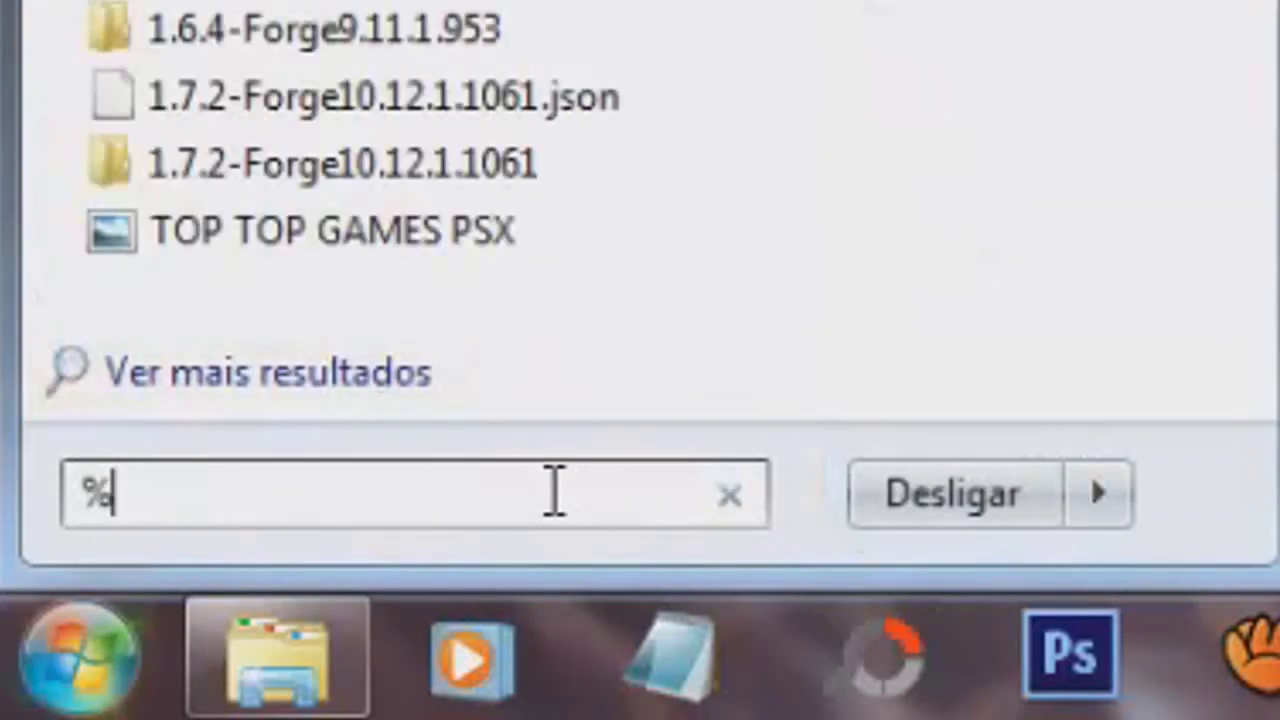
text(APP)
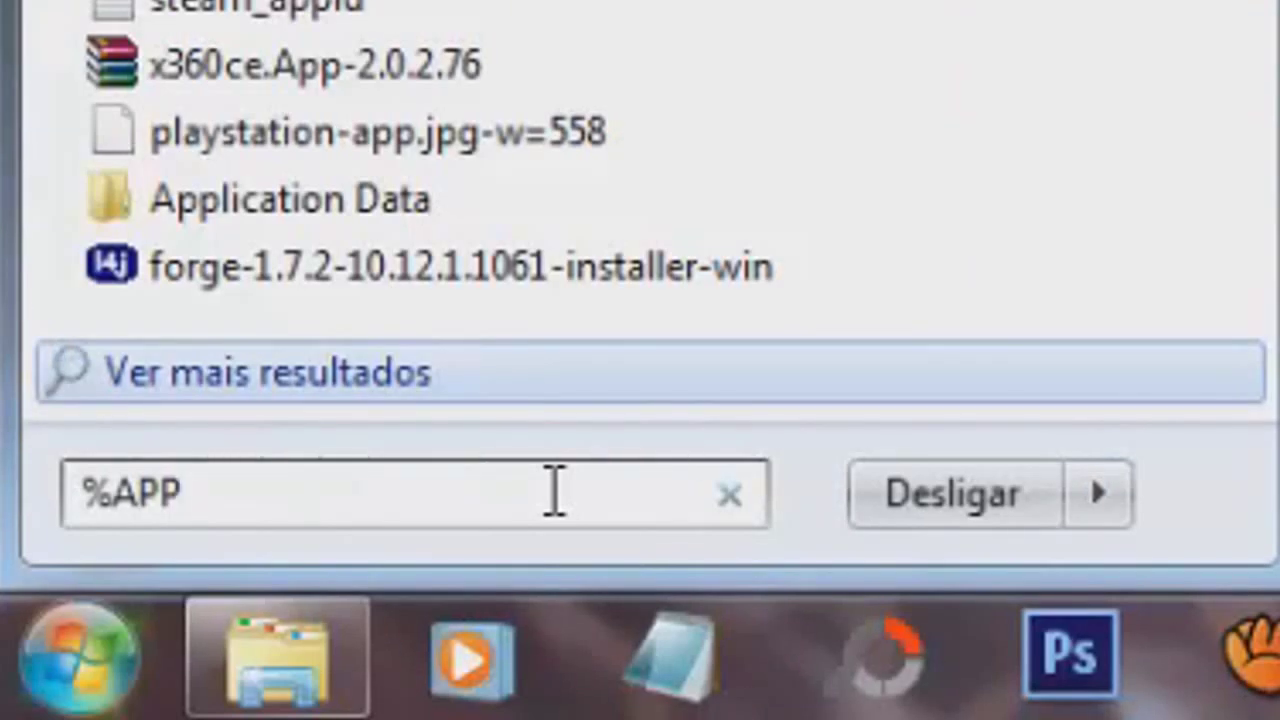
text(DATA%)
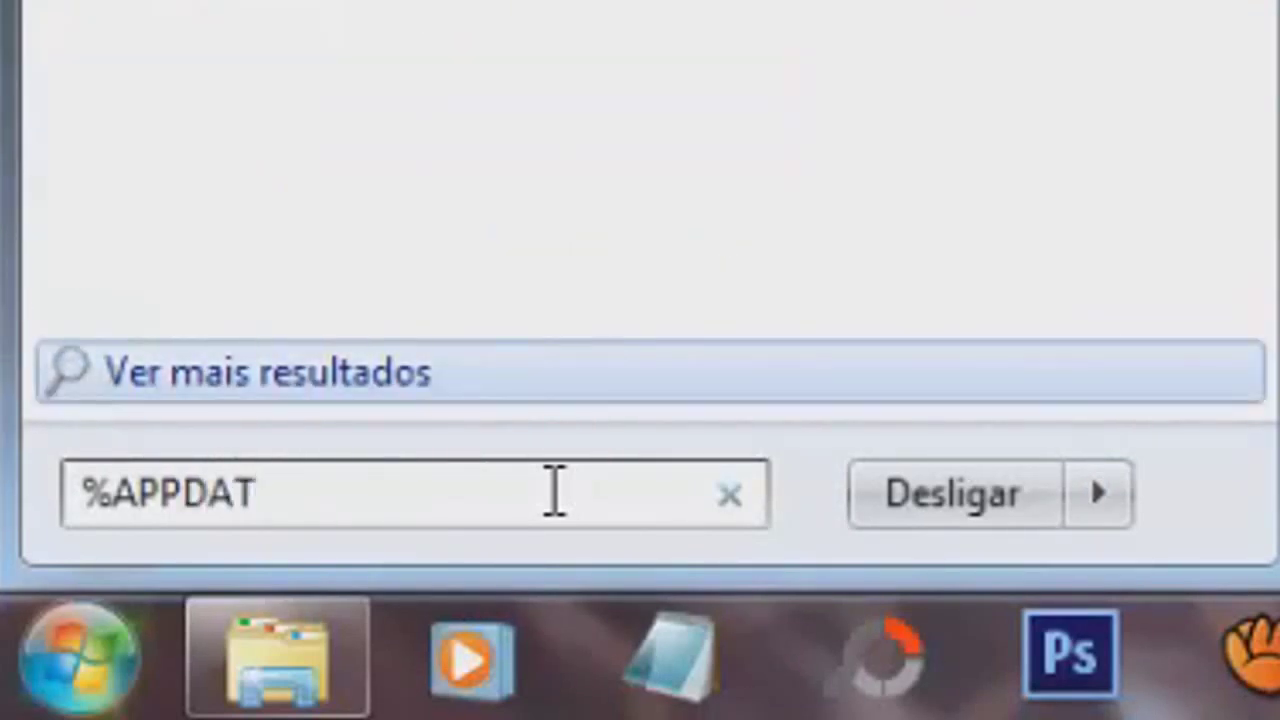
key(Return)
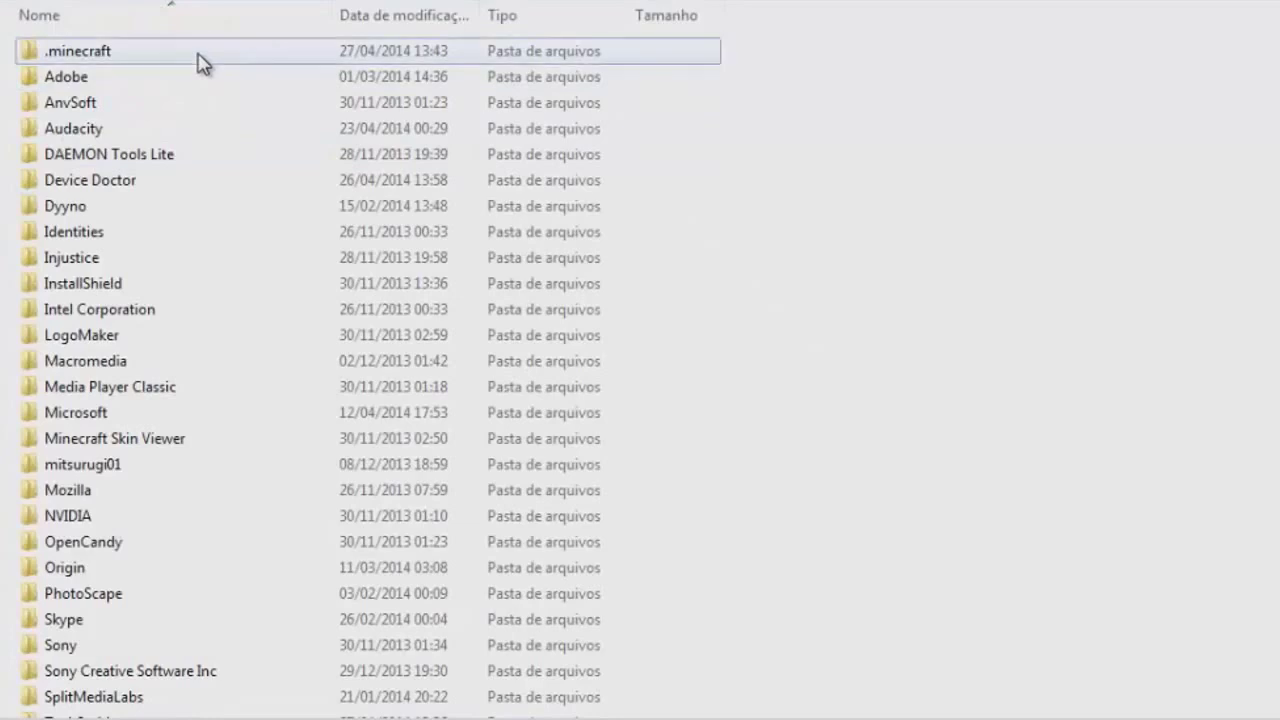
- Open the installed game's .minecraft folder in the application data and check which versions its versions folder holds
click(203, 63)
double_click(203, 63)
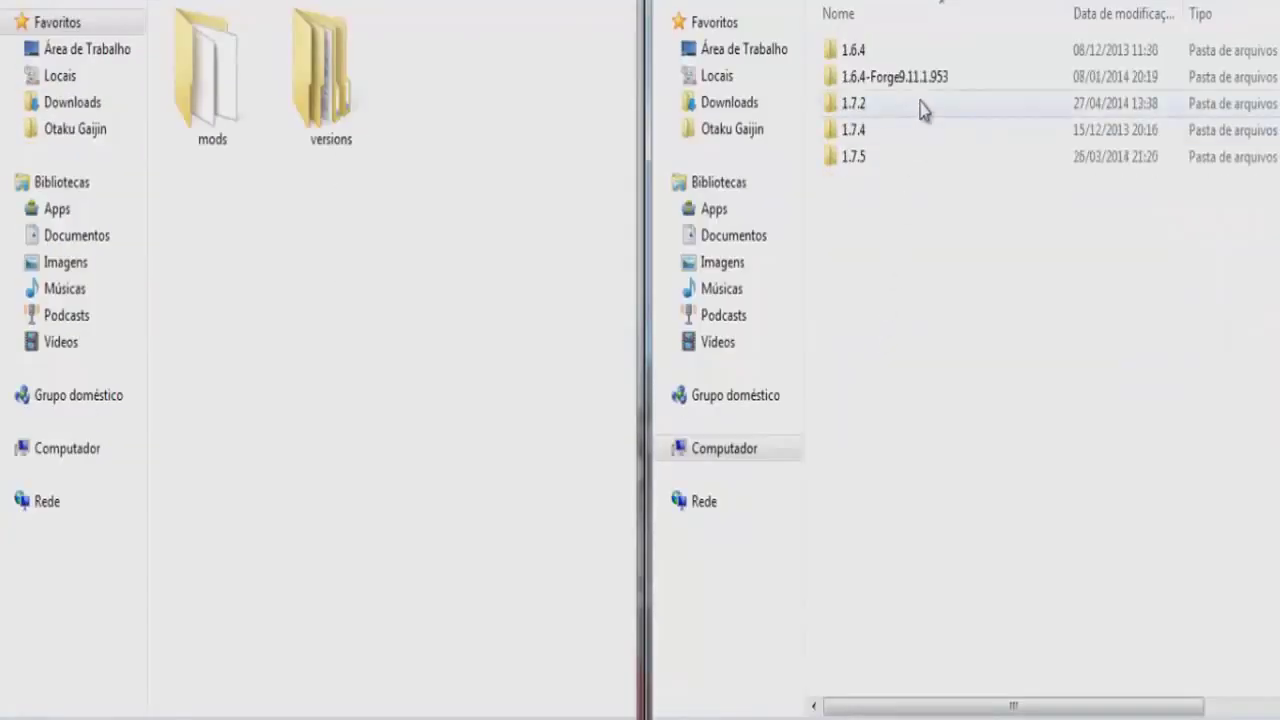
click(922, 88)
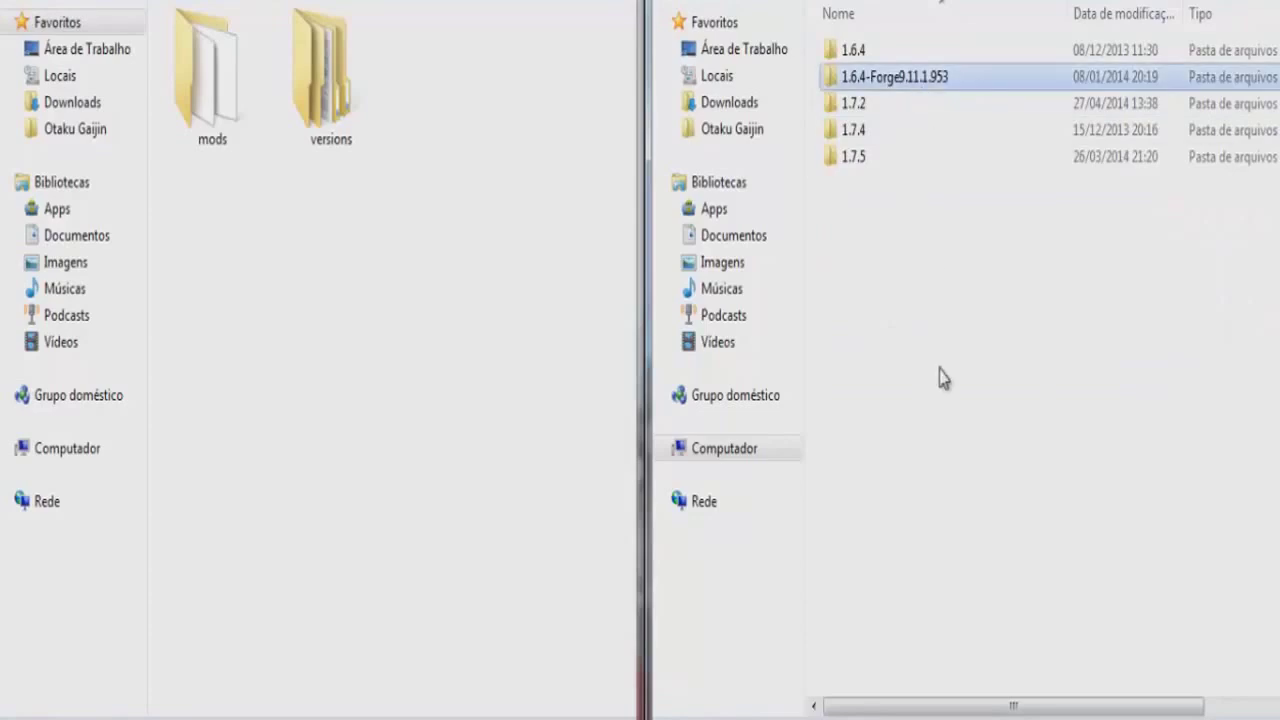
key(BackSpace)
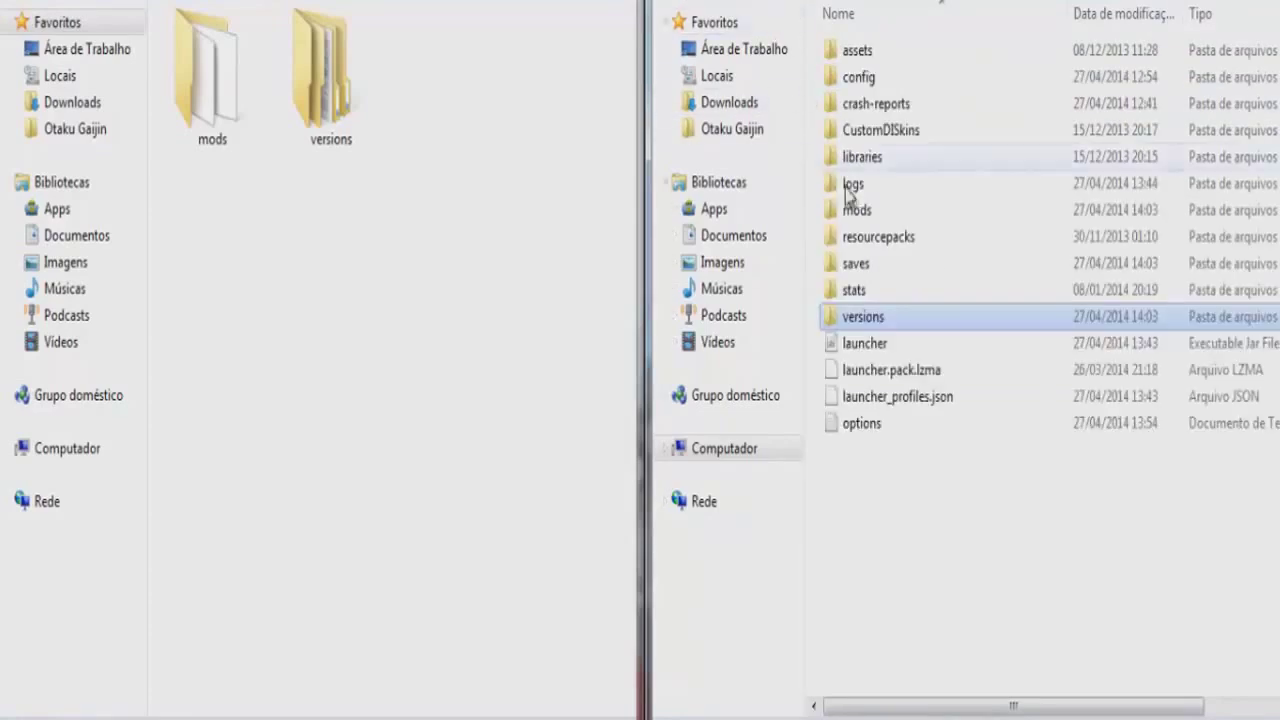
- Copy the prepared mods folder into the installed .minecraft folder, merging it with the existing one, and check the merged contents
click(243, 100)
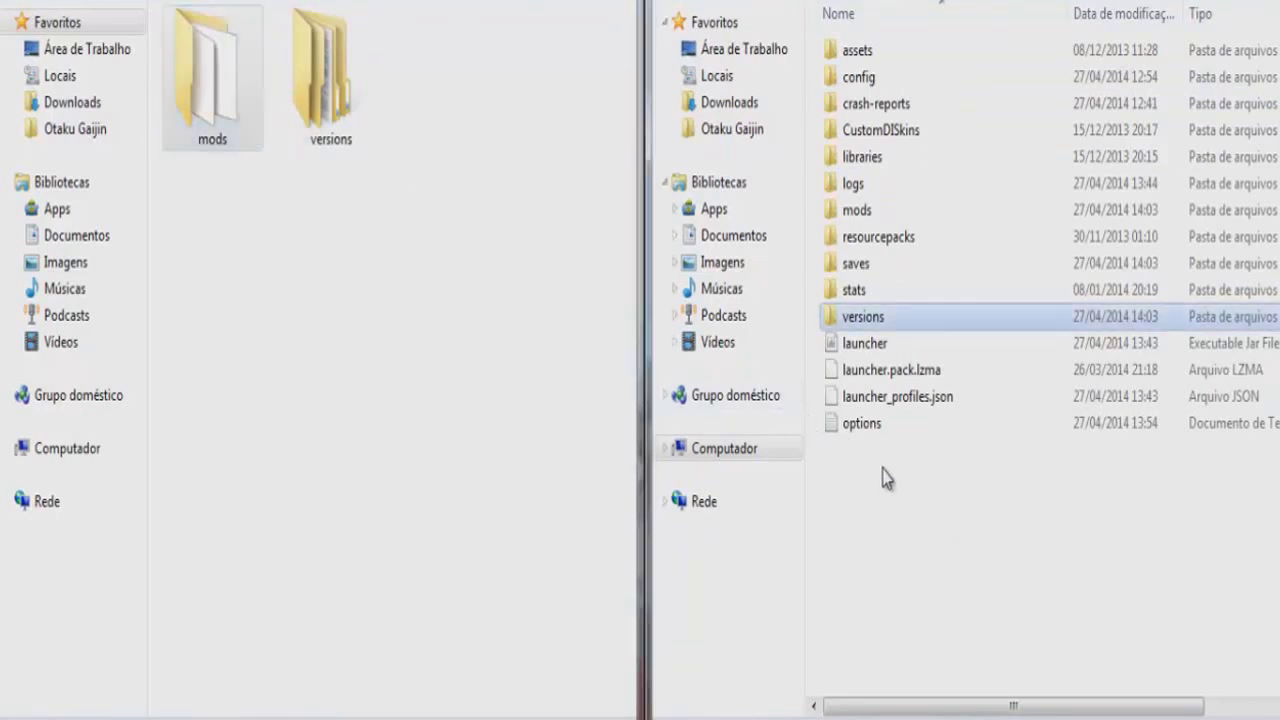
click(990, 461)
key(ctrl+v)
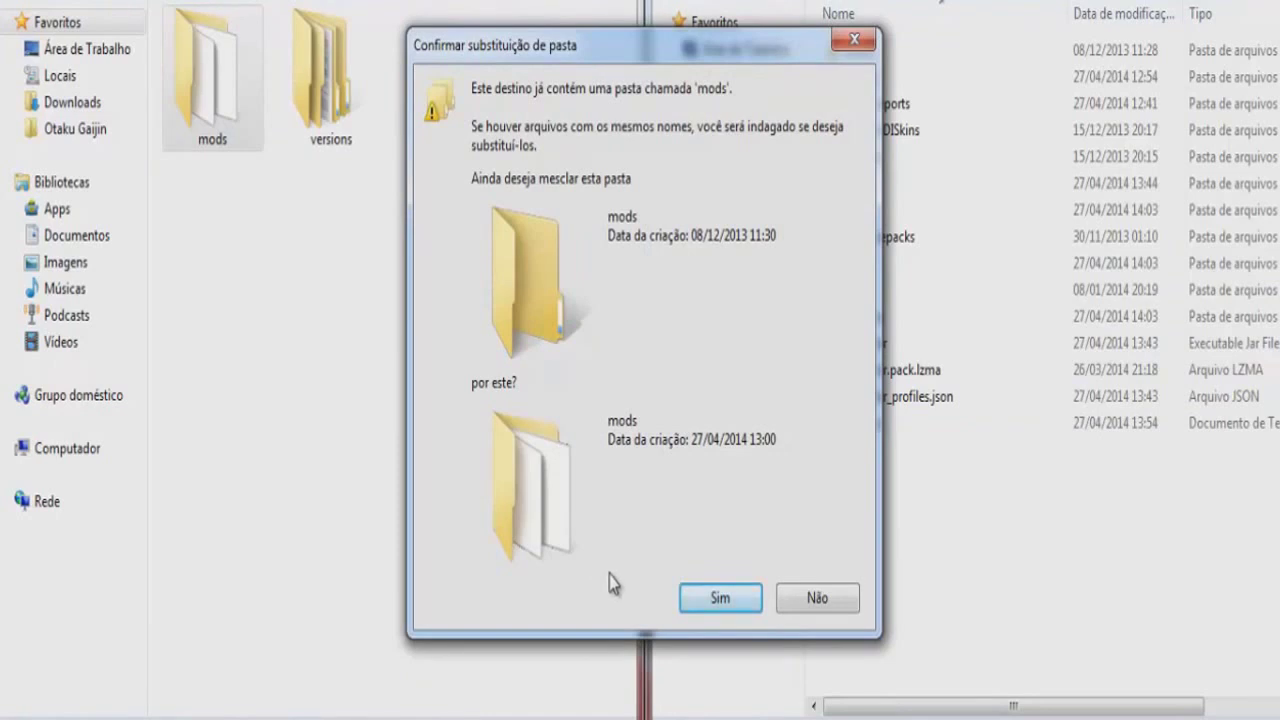
click(730, 605)
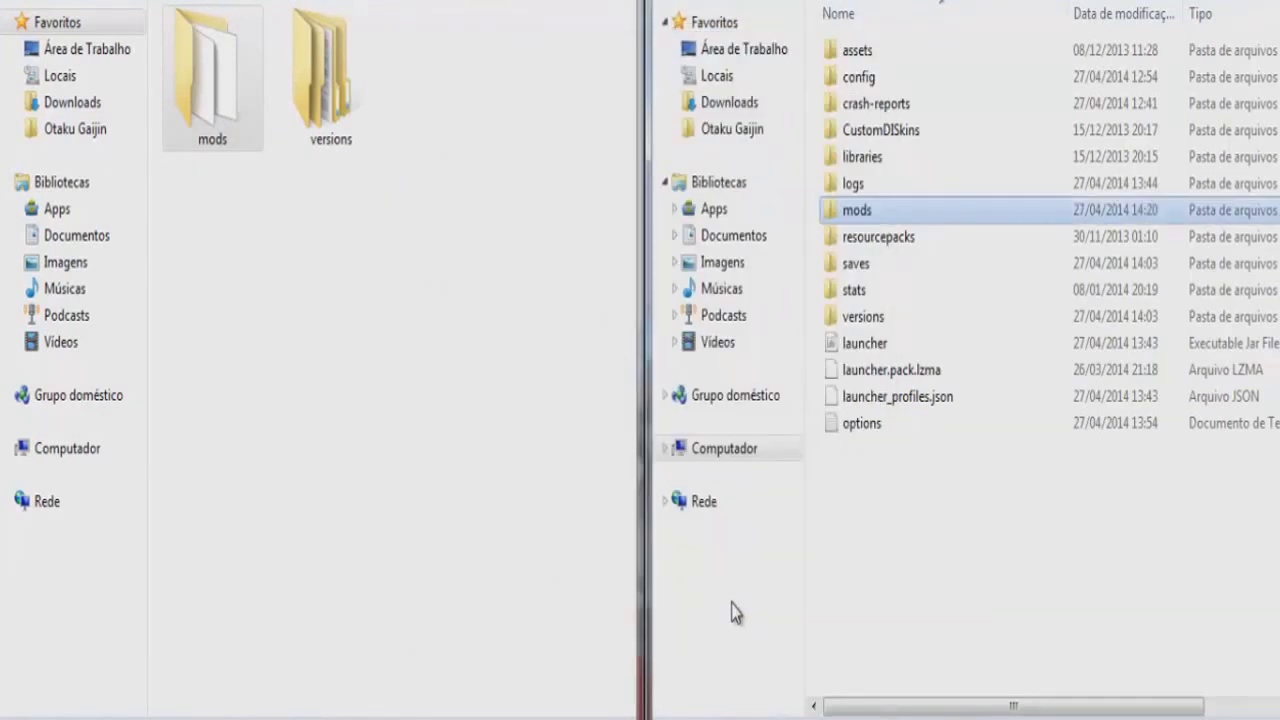
double_click(894, 208)
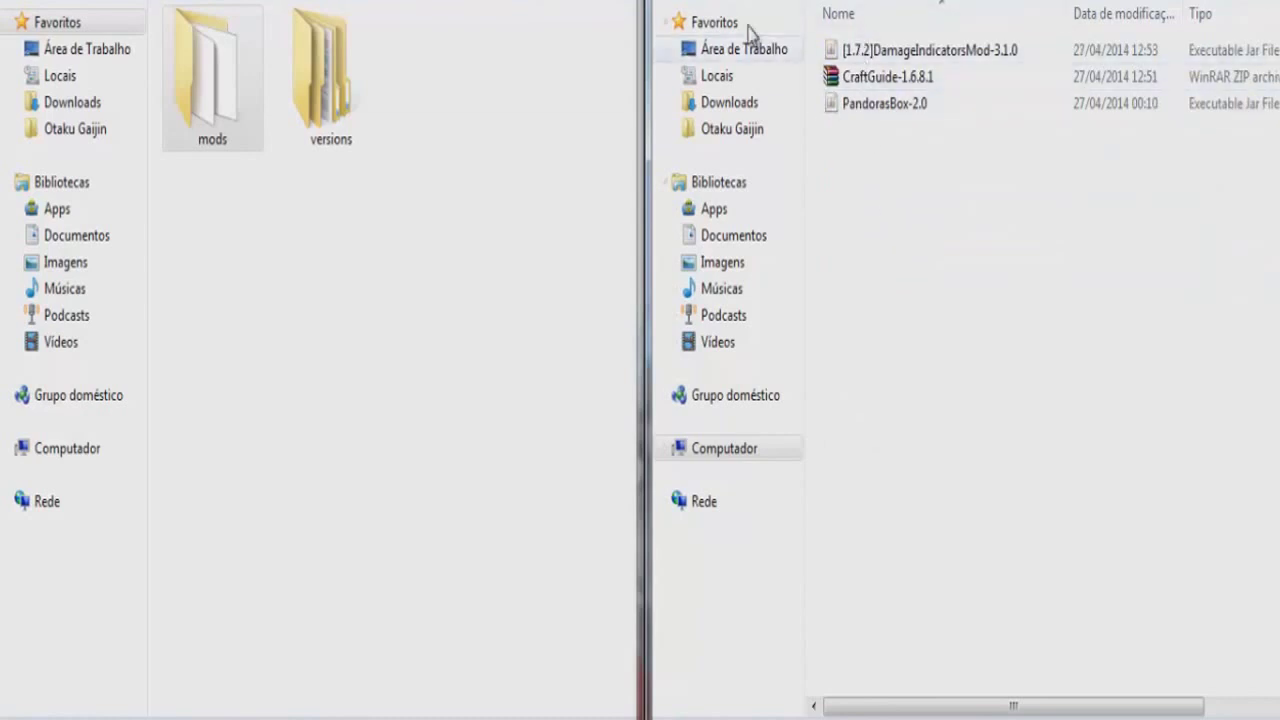
key(BackSpace)
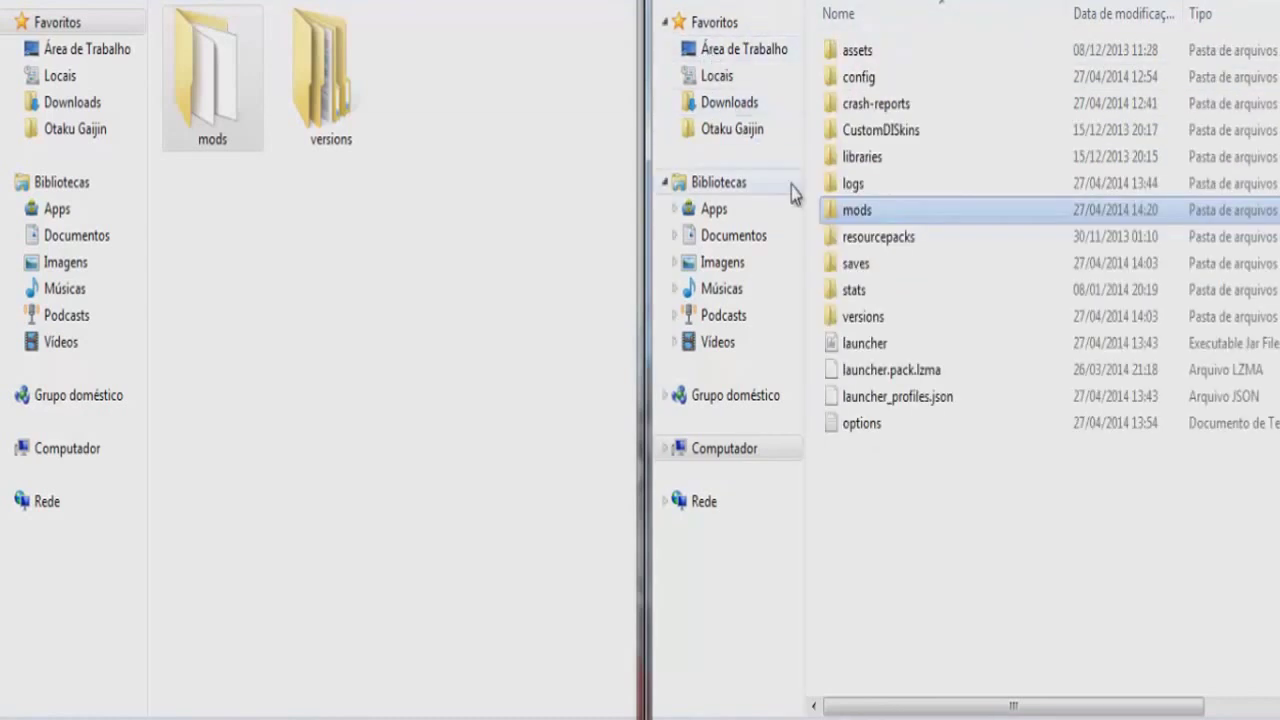
- Copy the prepared versions folder into the installed .minecraft folder, merging all matching subfolders, and open the merged versions folder to check it
click(876, 322)
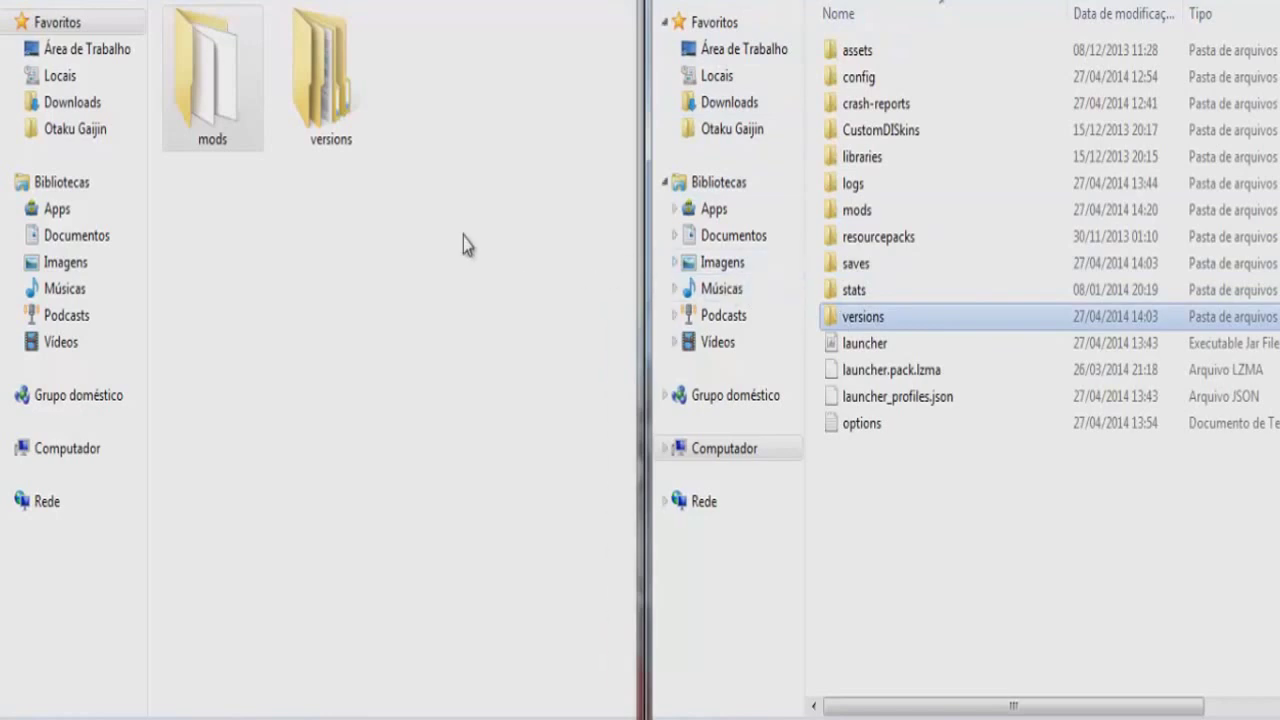
click(349, 89)
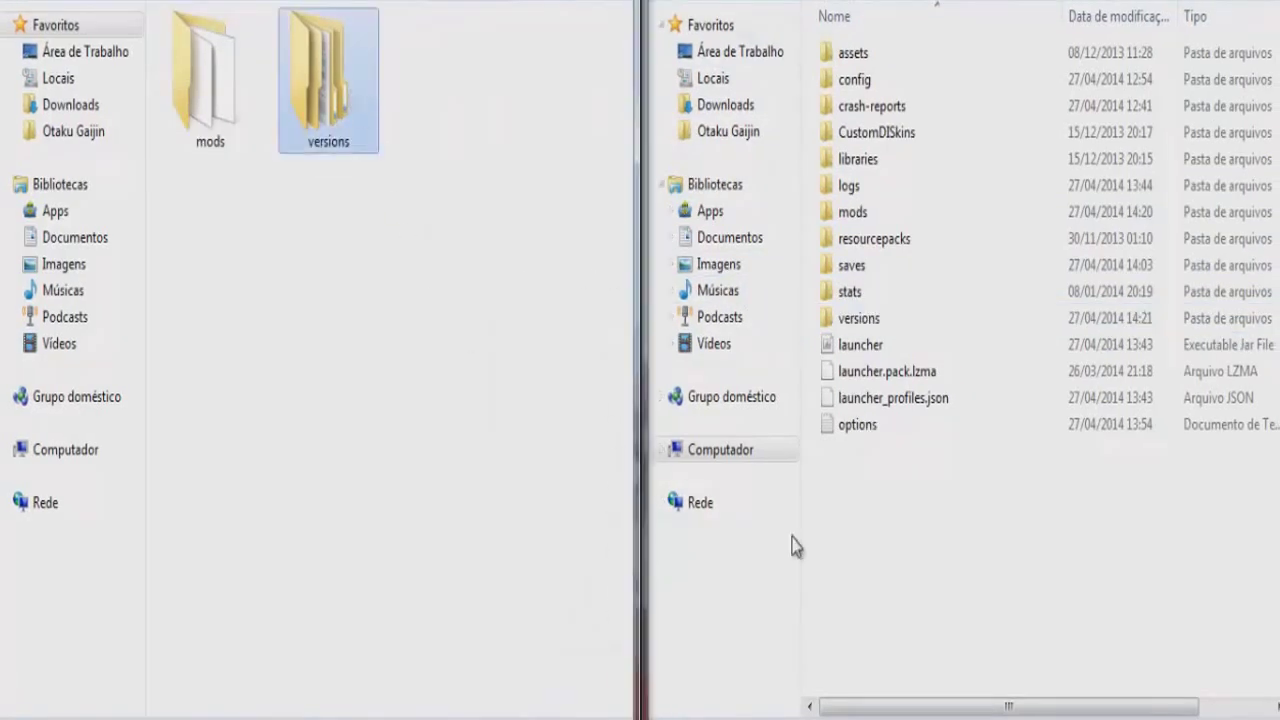
click(970, 543)
key(ctrl+v)
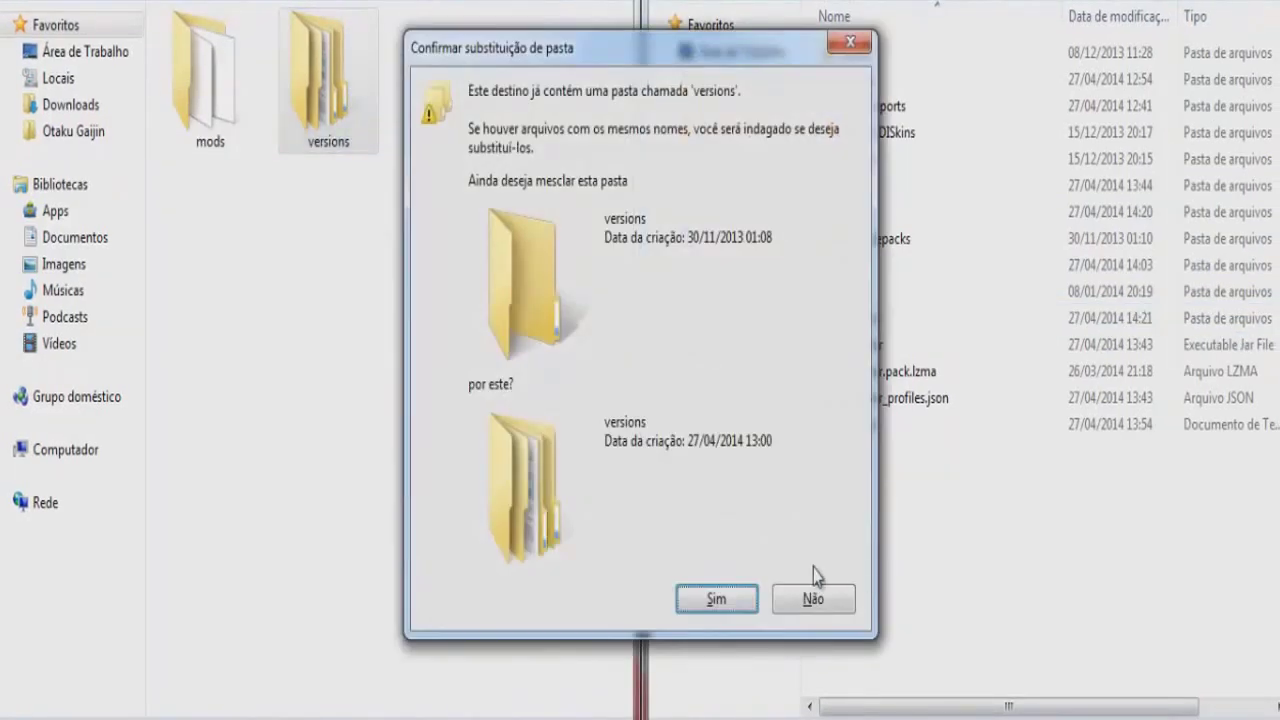
click(716, 599)
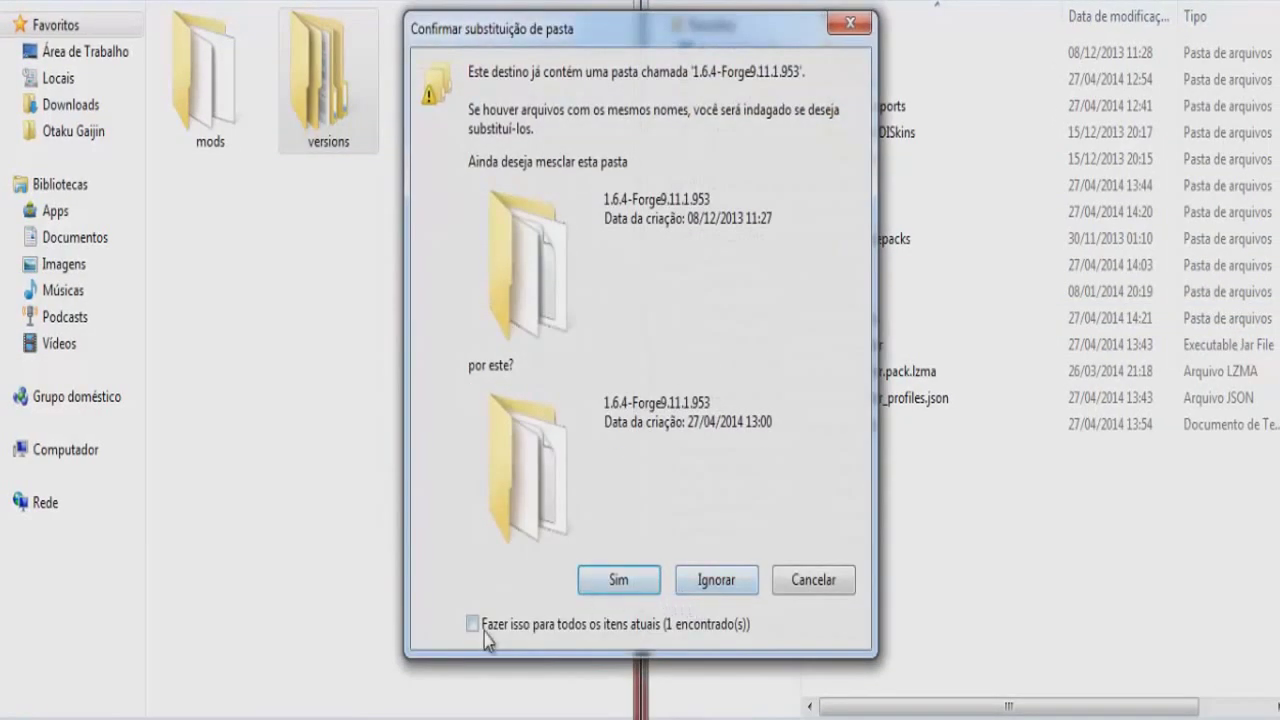
click(483, 630)
click(647, 587)
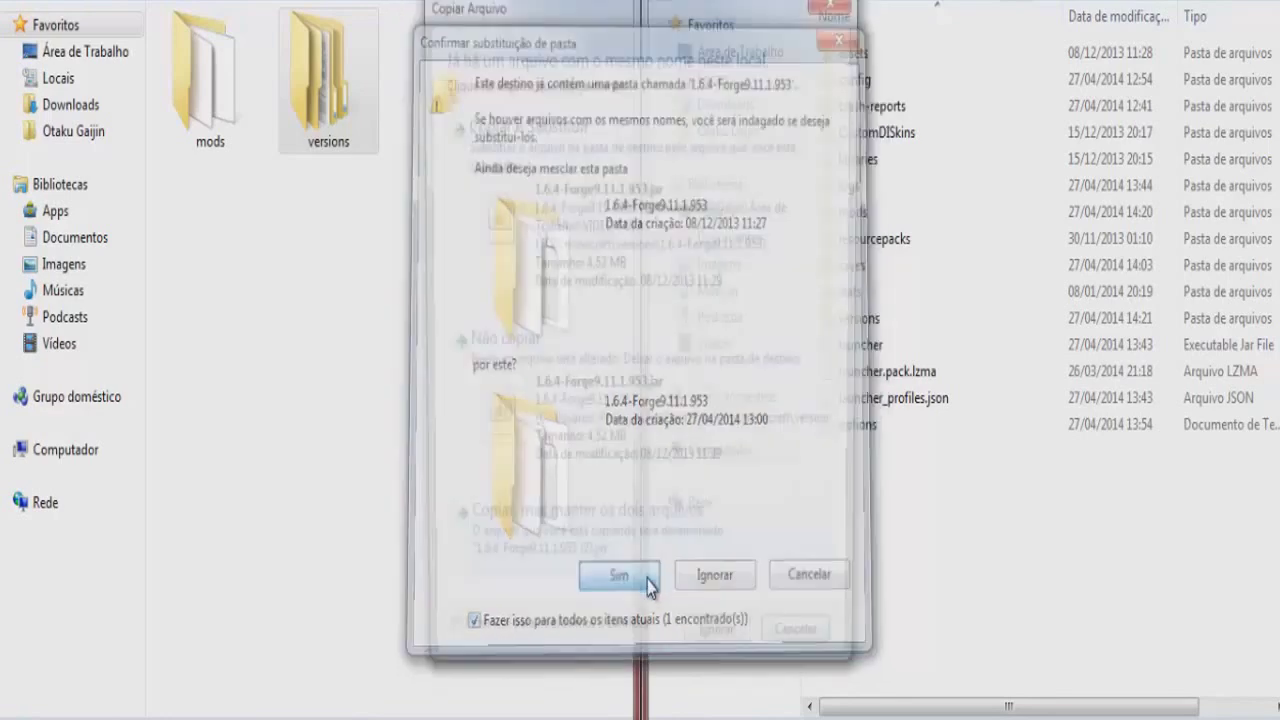
click(455, 283)
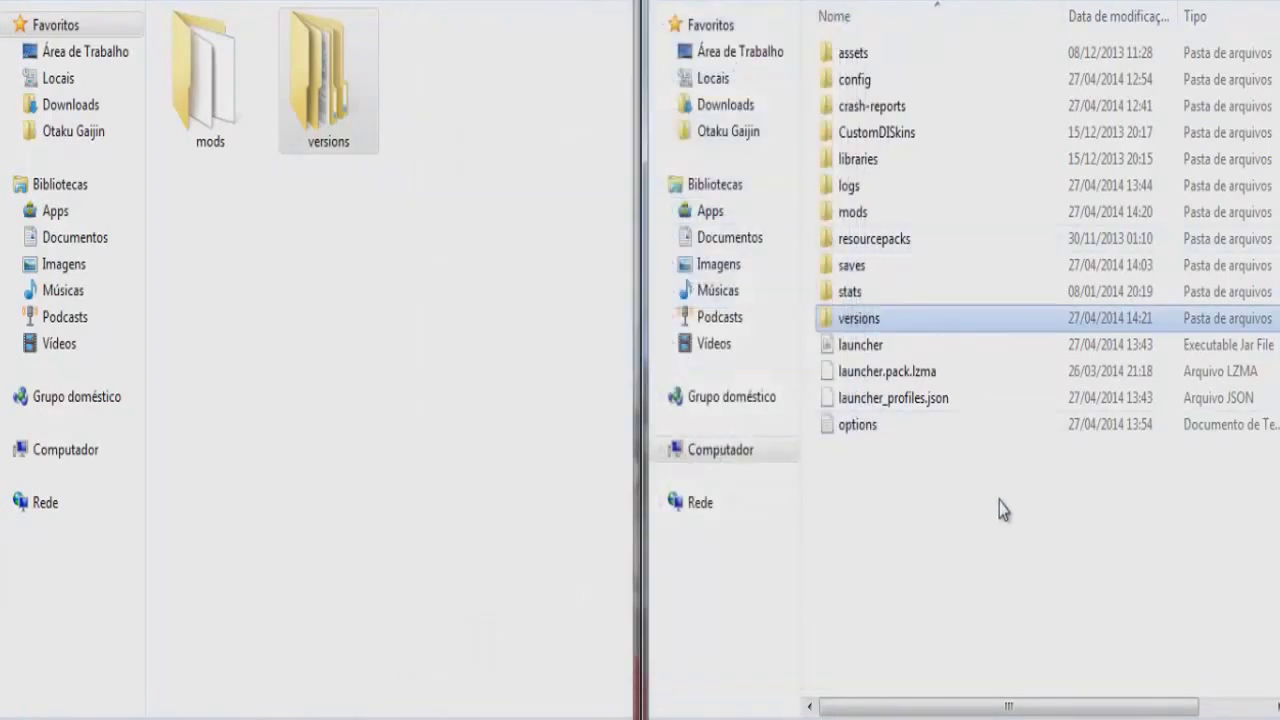
double_click(869, 320)
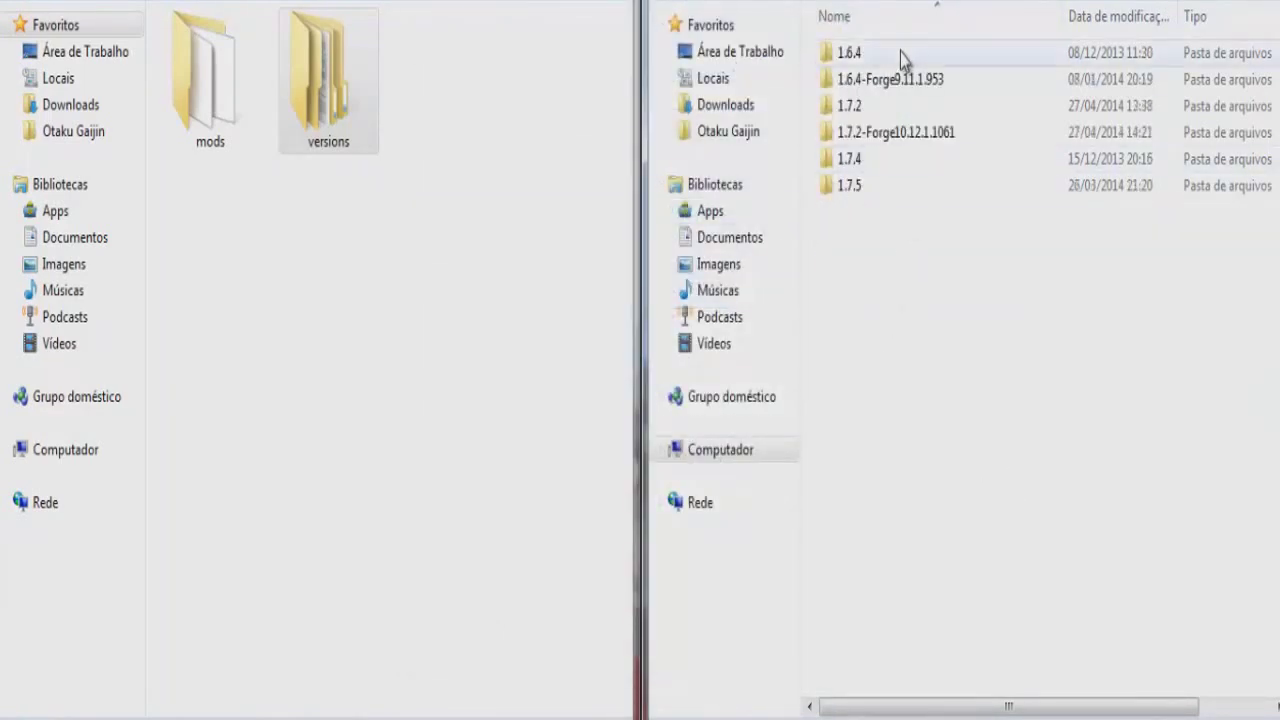
click(320, 143)
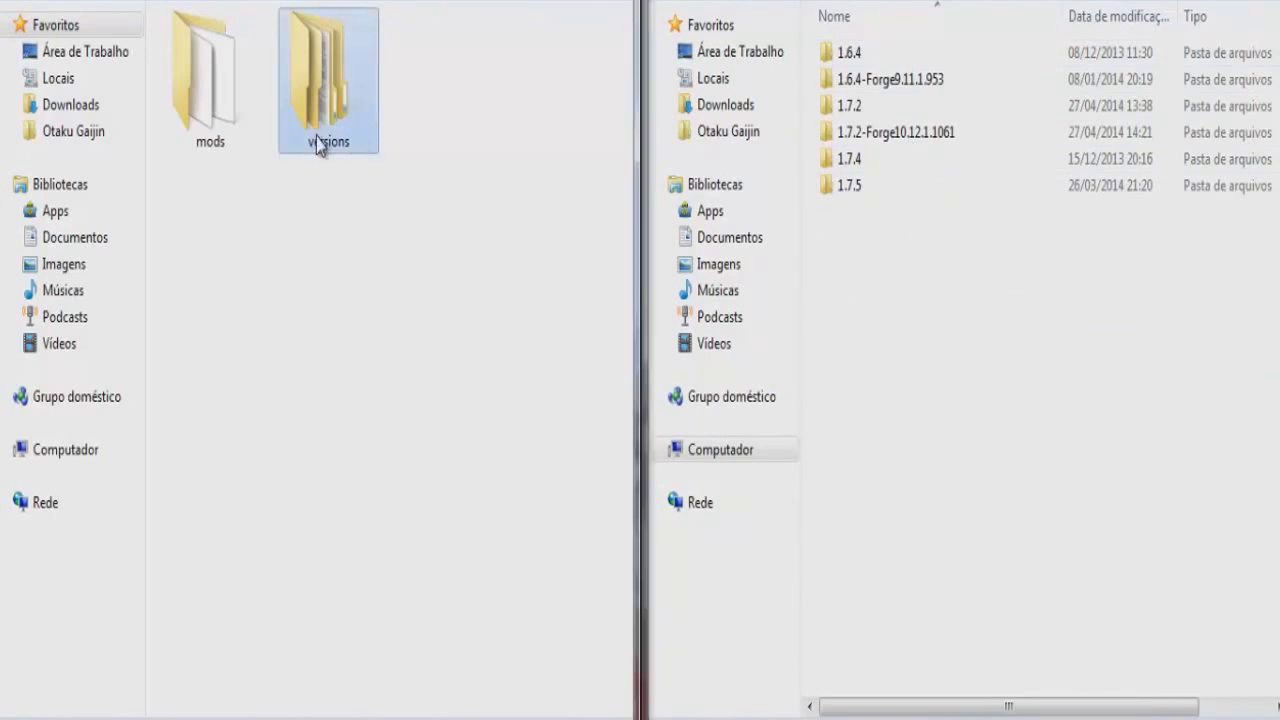
- Run the forge-1.7.2-10.12.1.1061 installer from the tutorial folder and install the client into the .minecraft folder
double_click(320, 143)
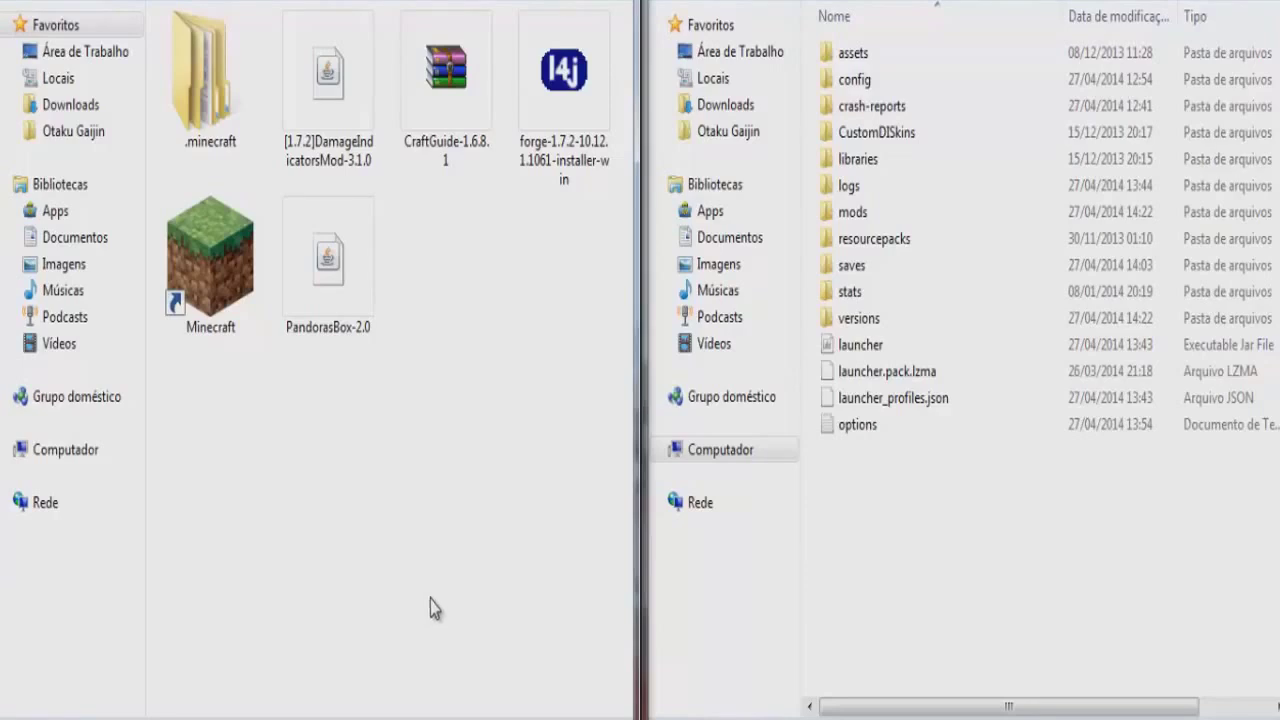
click(563, 150)
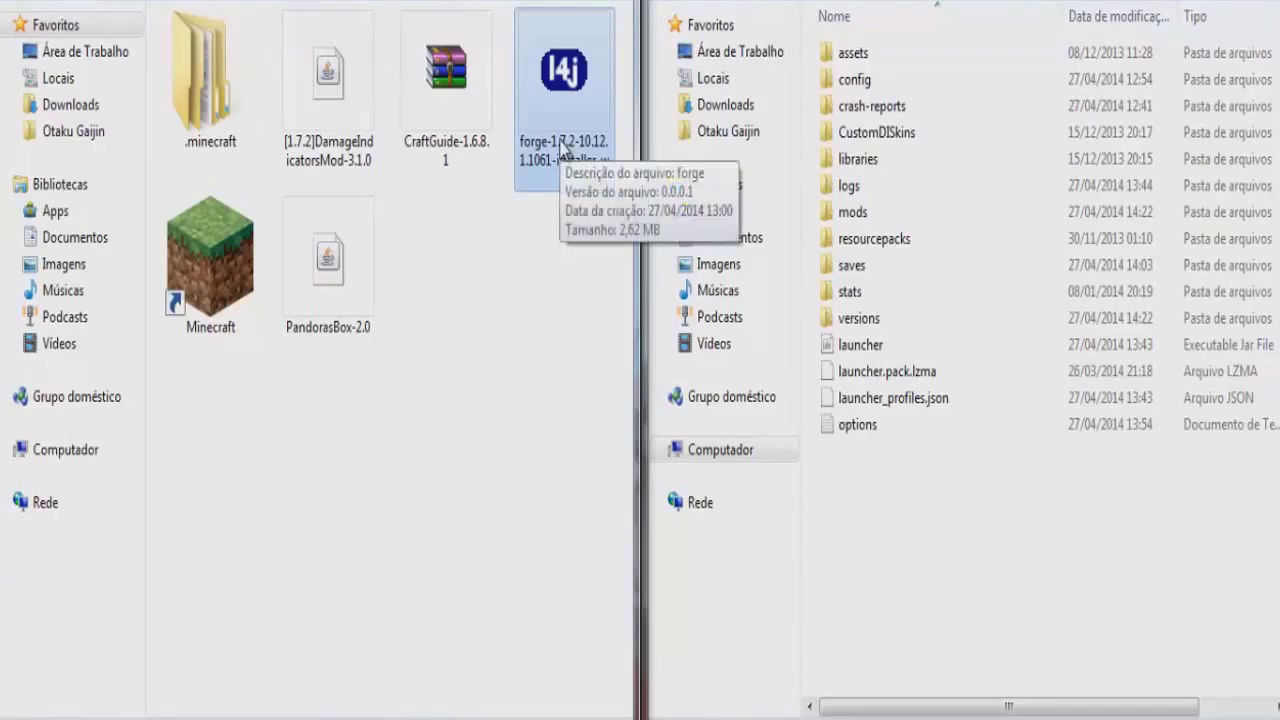
double_click(563, 150)
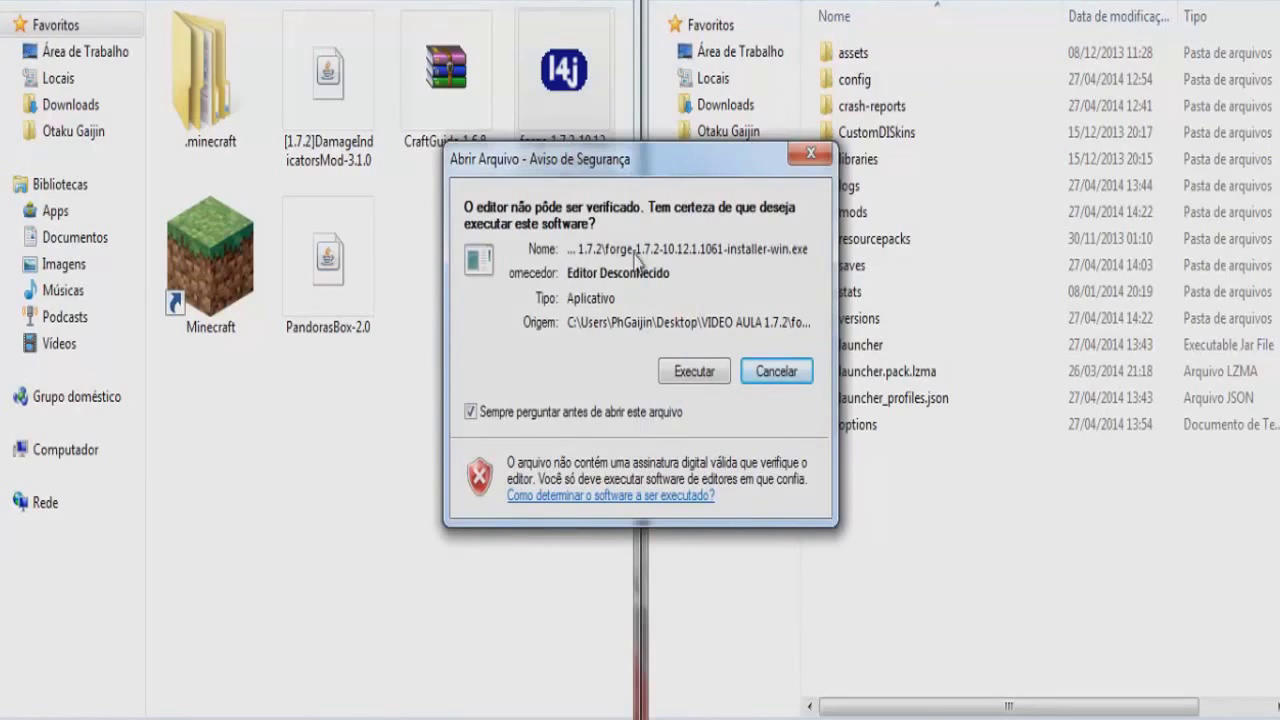
click(695, 371)
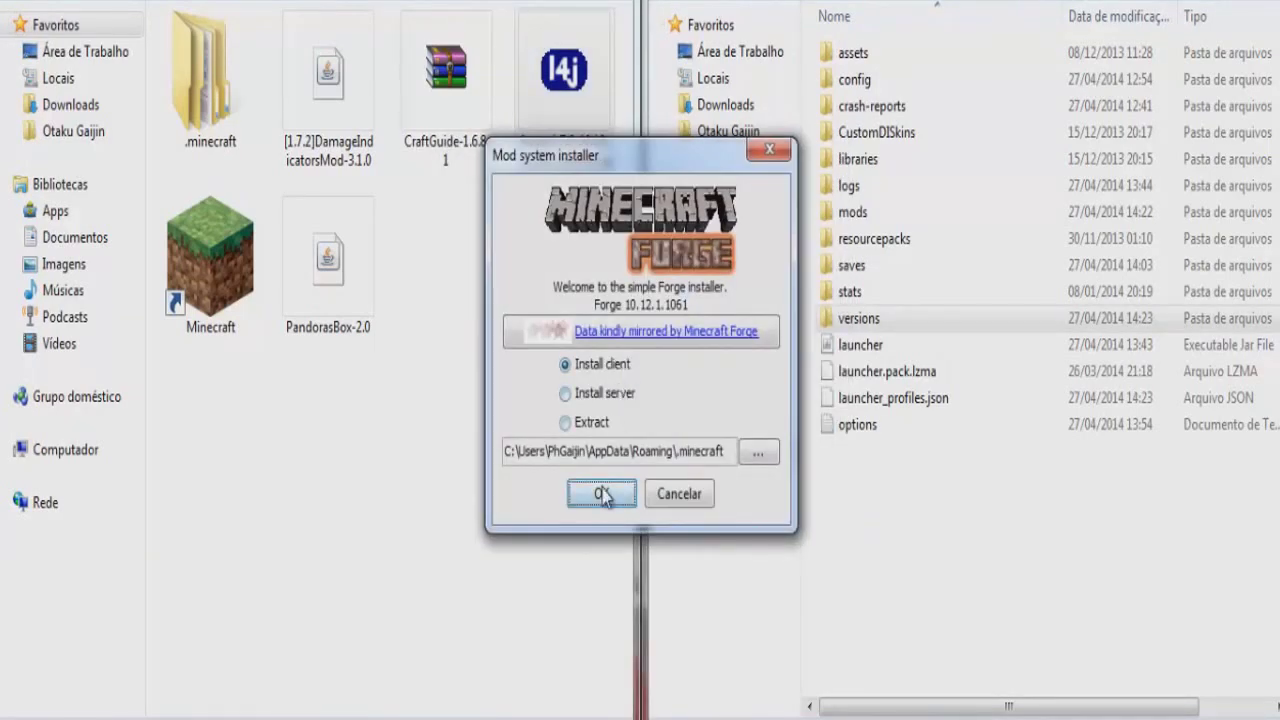
click(603, 495)
click(640, 448)
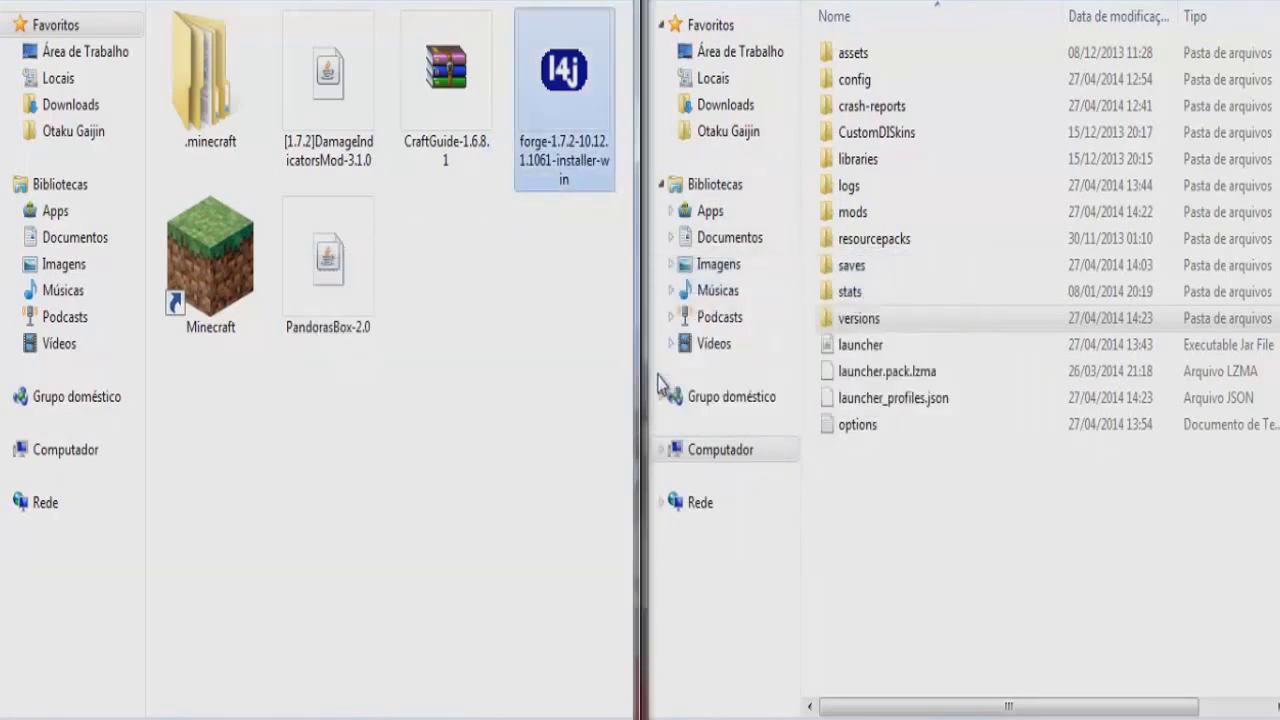
click(592, 396)
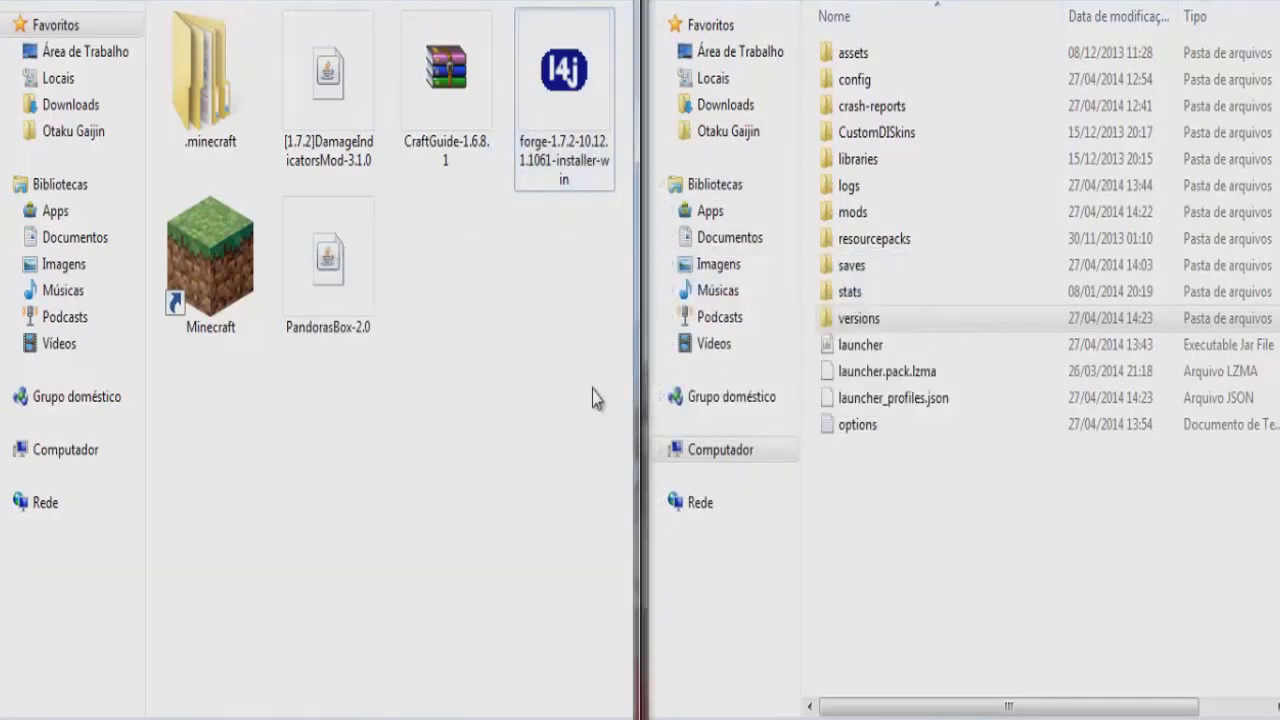
- Check the .minecraft versions folder for the 1.7.2-Forge10.12.1.1061 folder and return to .minecraft
double_click(866, 318)
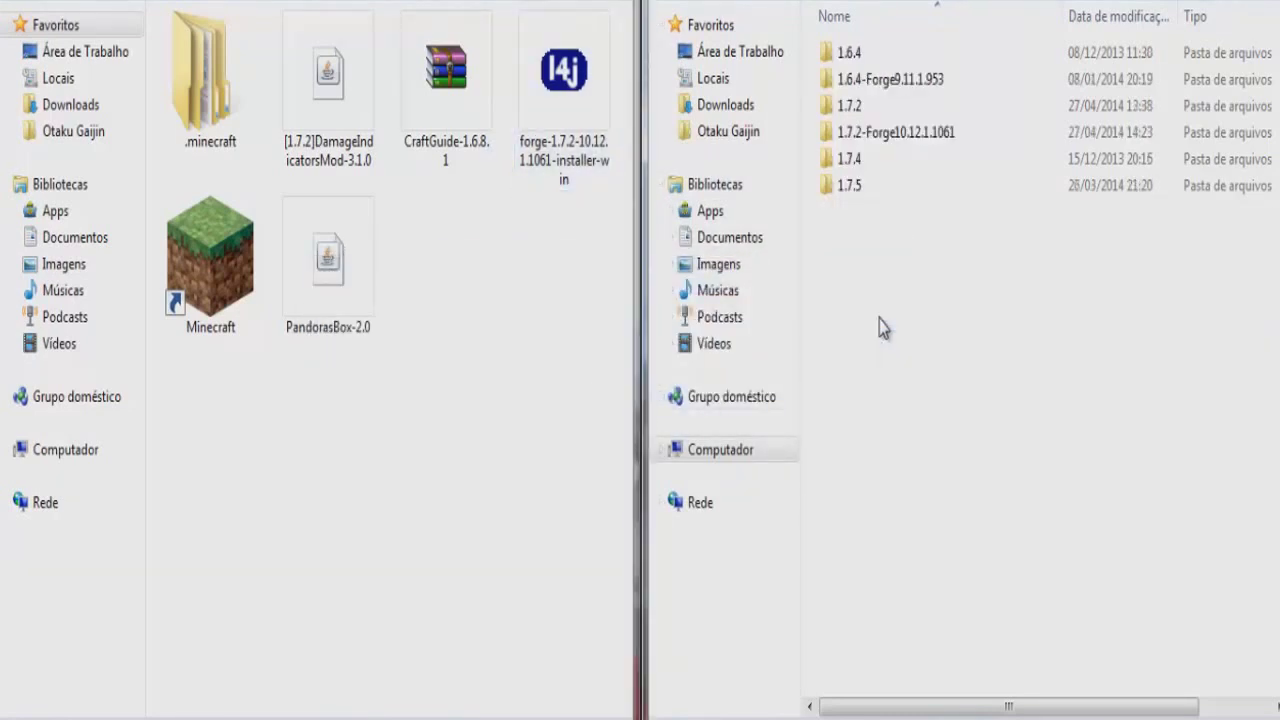
click(914, 134)
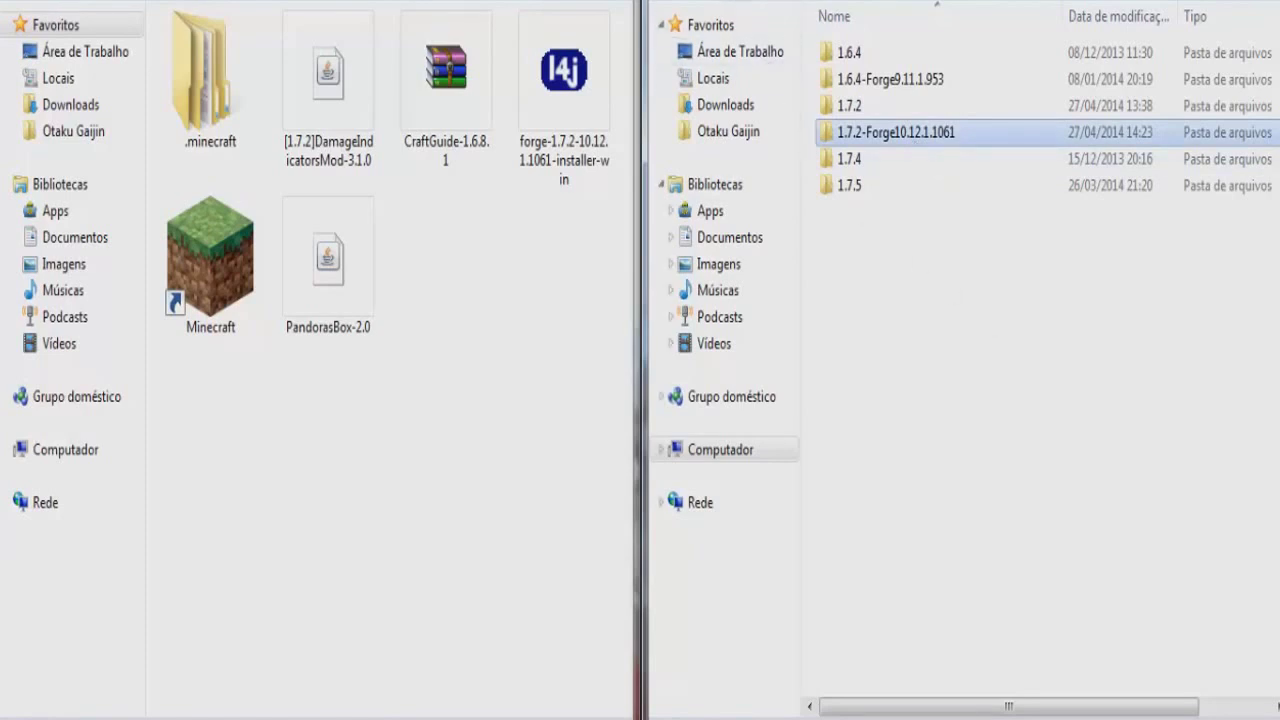
key(alt+Left)
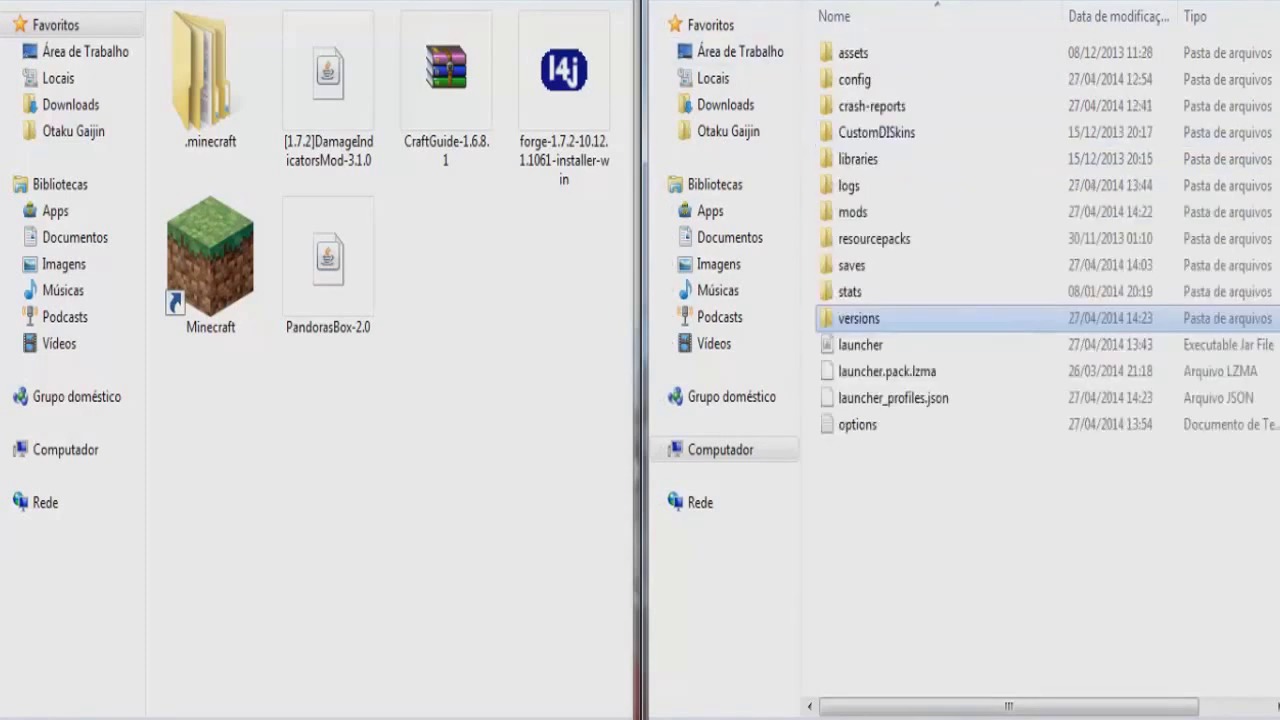
- Open the mods folder inside .minecraft and delete all the mod files in it
click(853, 214)
double_click(853, 214)
drag(857, 47, 940, 352)
click(458, 419)
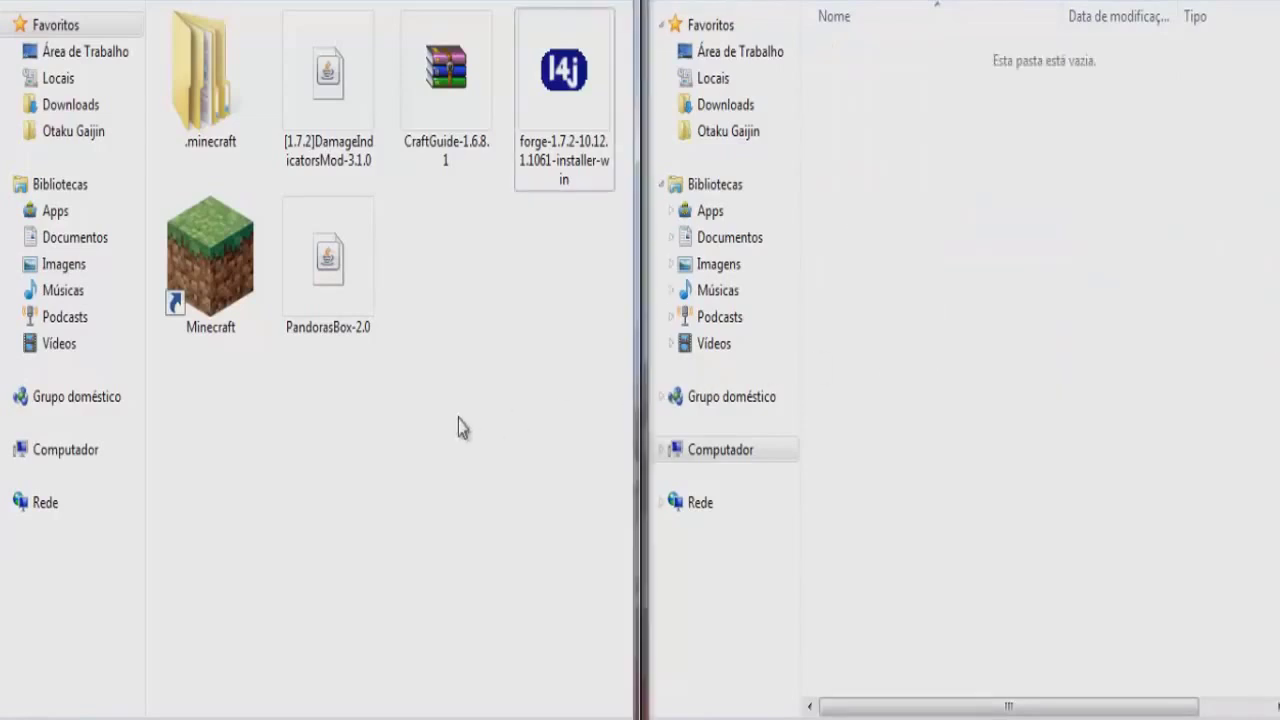
- Copy the DamageIndicatorsMod-3.1.0, CraftGuide-1.6.8.1 and PandorasBox-2.0 files into the mods folder and return to .minecraft
click(345, 145)
ctrl+click(434, 160)
ctrl+click(357, 263)
drag(357, 263, 914, 249)
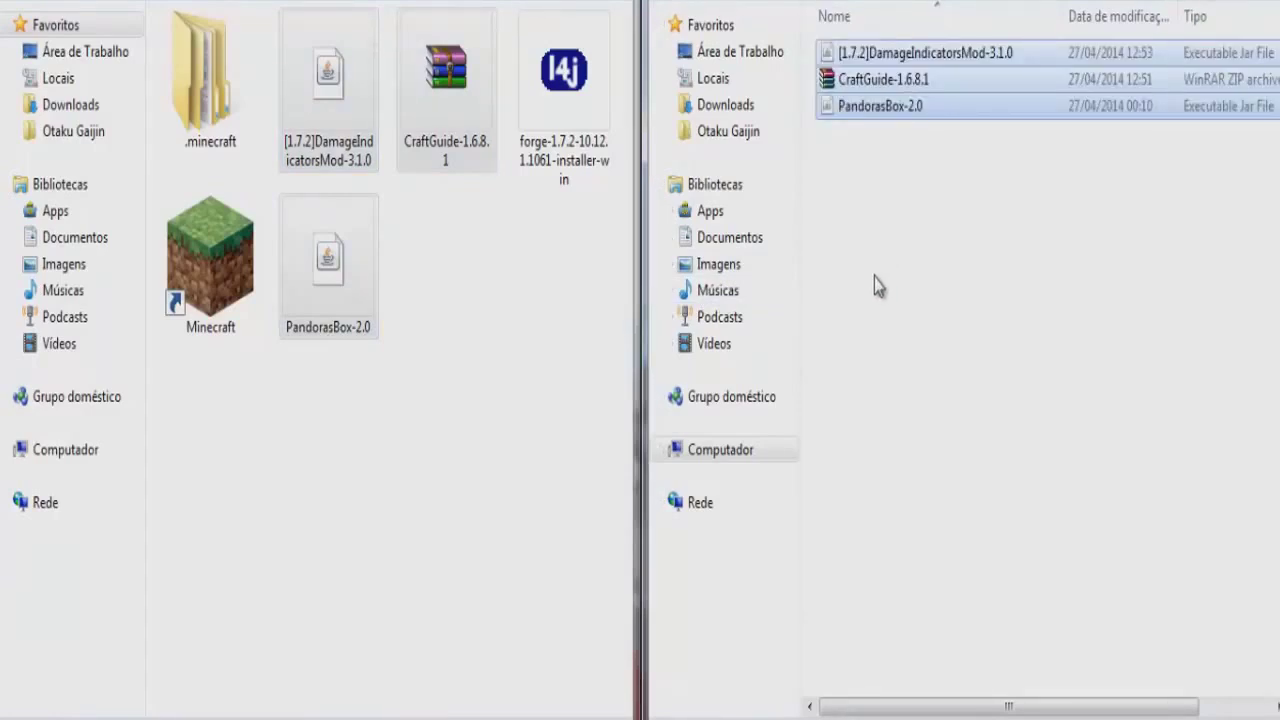
click(674, 2)
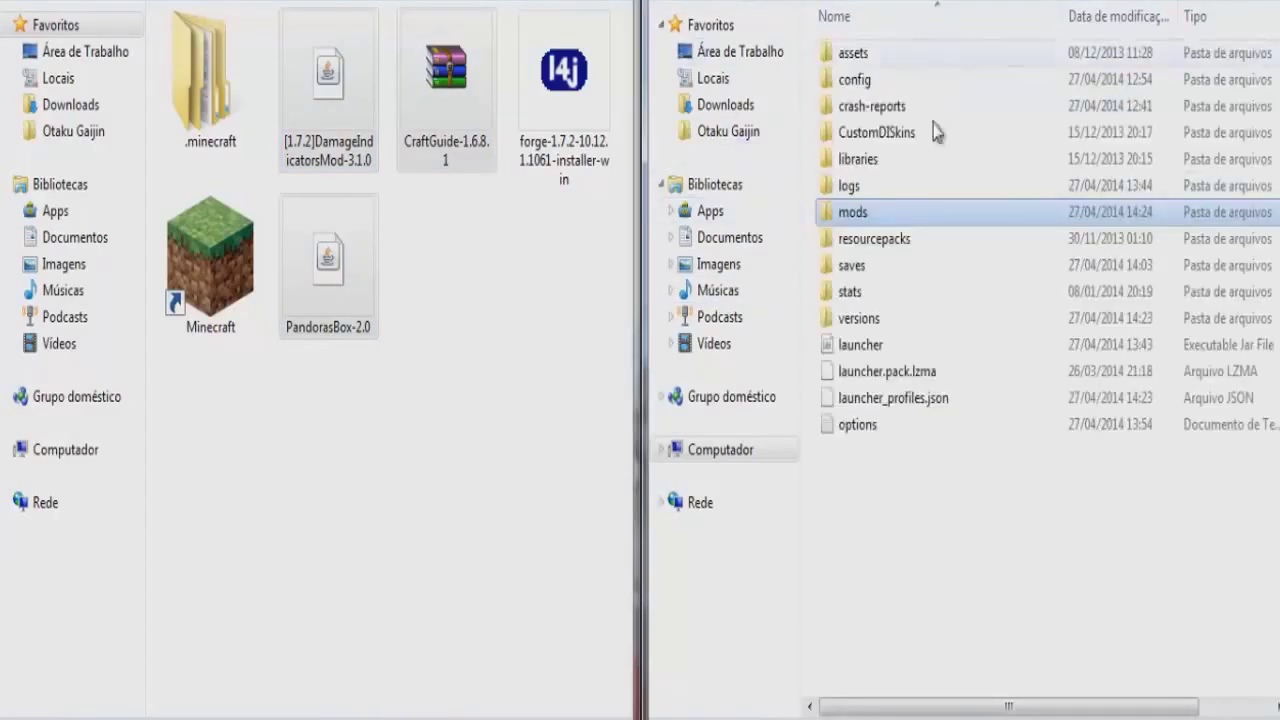
click(925, 545)
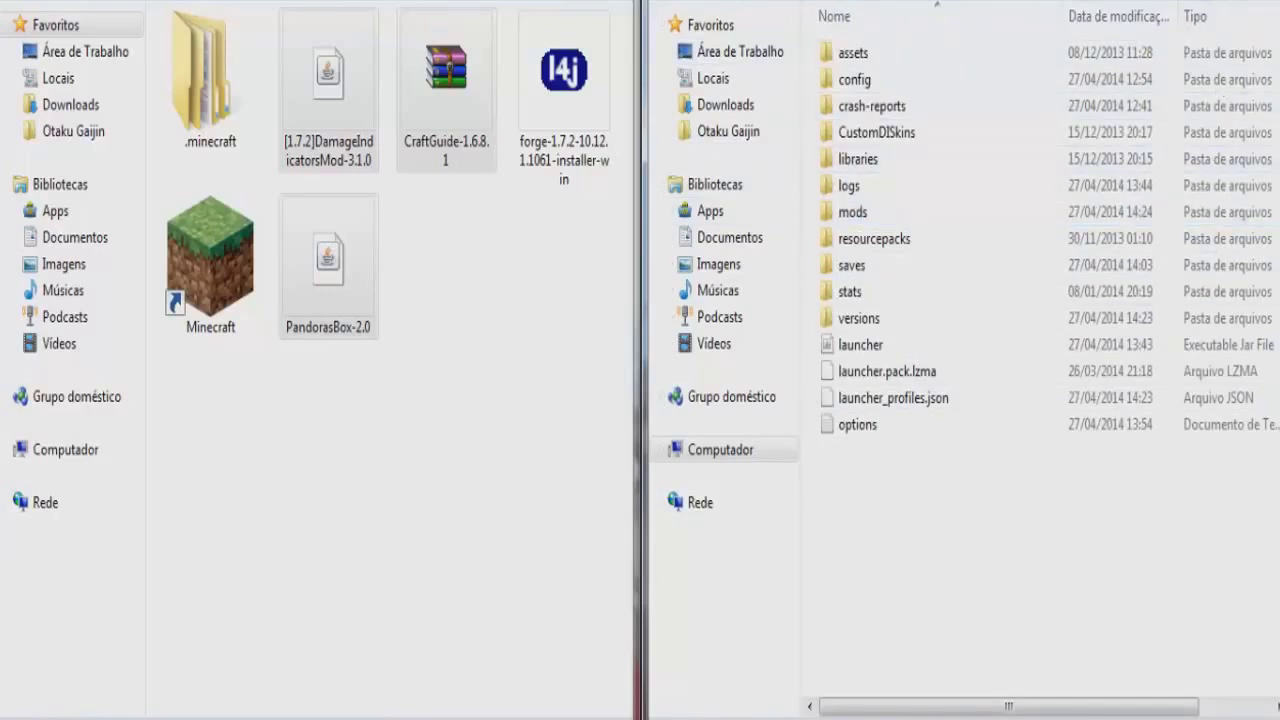
- Open the Minecraft Launcher and set the current profile to use release 1.7.2-Forge10.12.1.1061, saving the profile
click(636, 160)
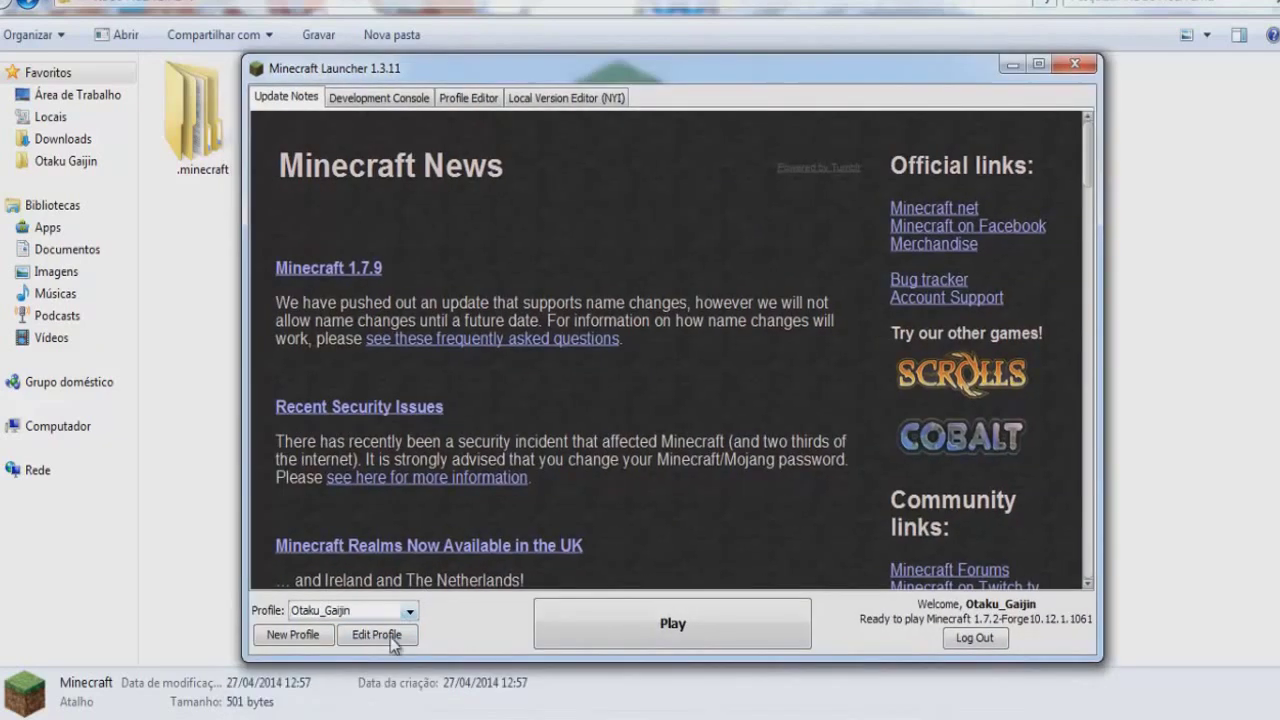
click(350, 634)
click(834, 443)
drag(836, 500, 837, 595)
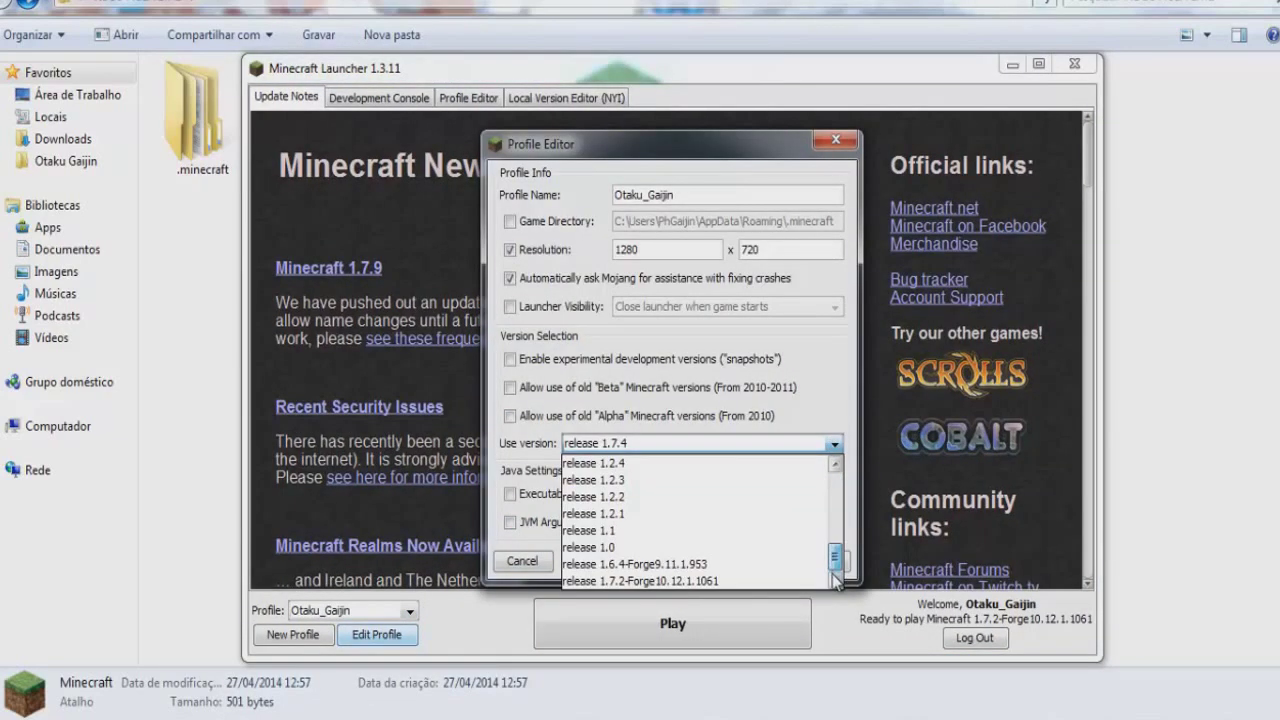
click(660, 581)
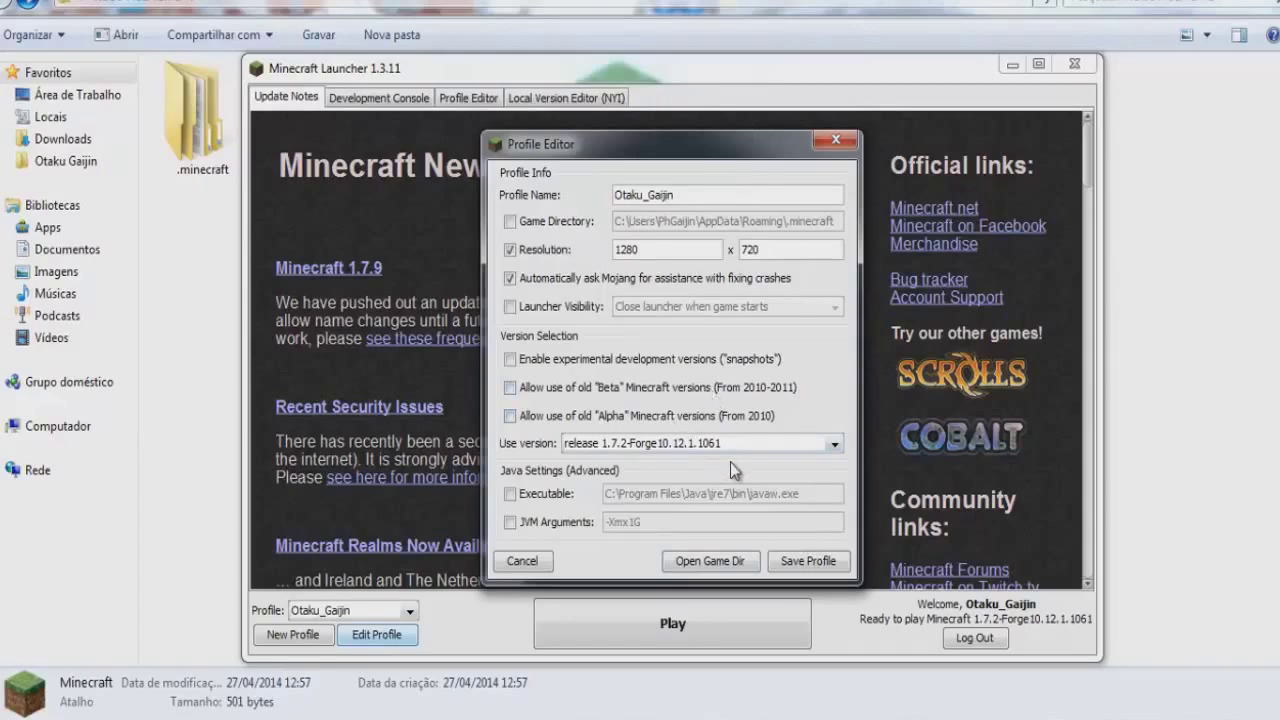
click(812, 561)
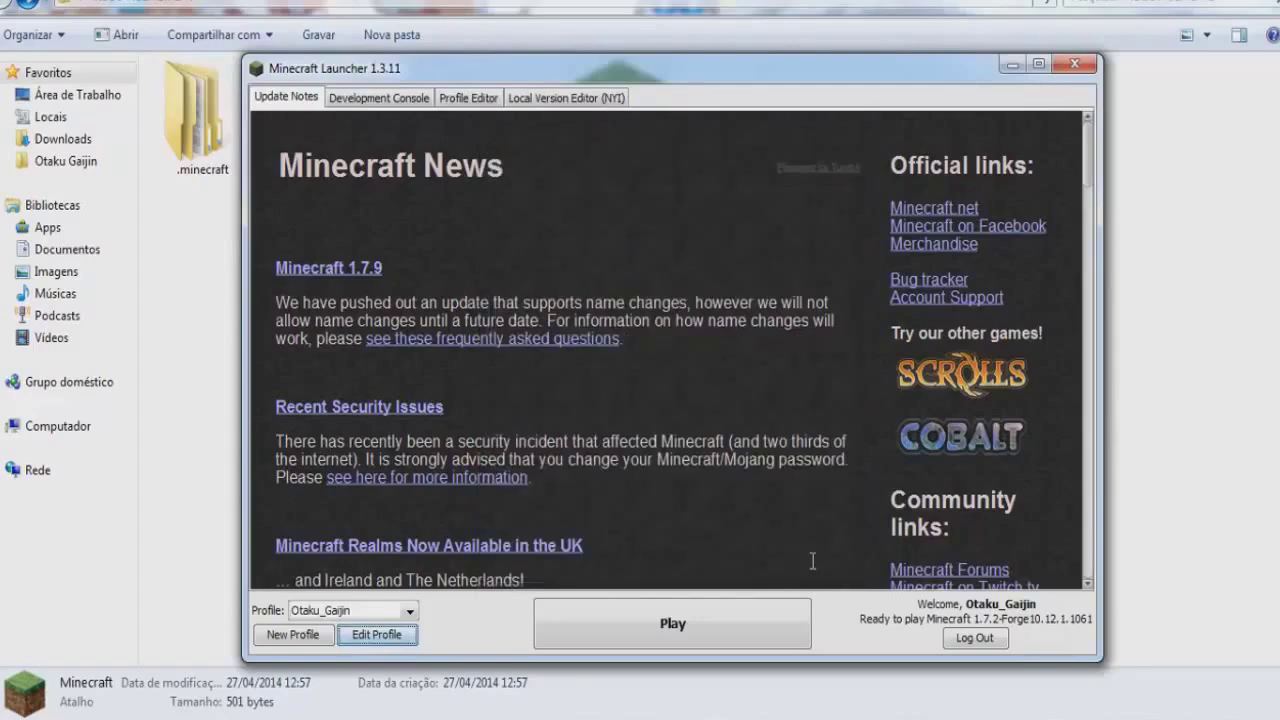
- Launch the game and check the mod list for Damage Indicators, CraftGuide and Pandora's Box
click(708, 625)
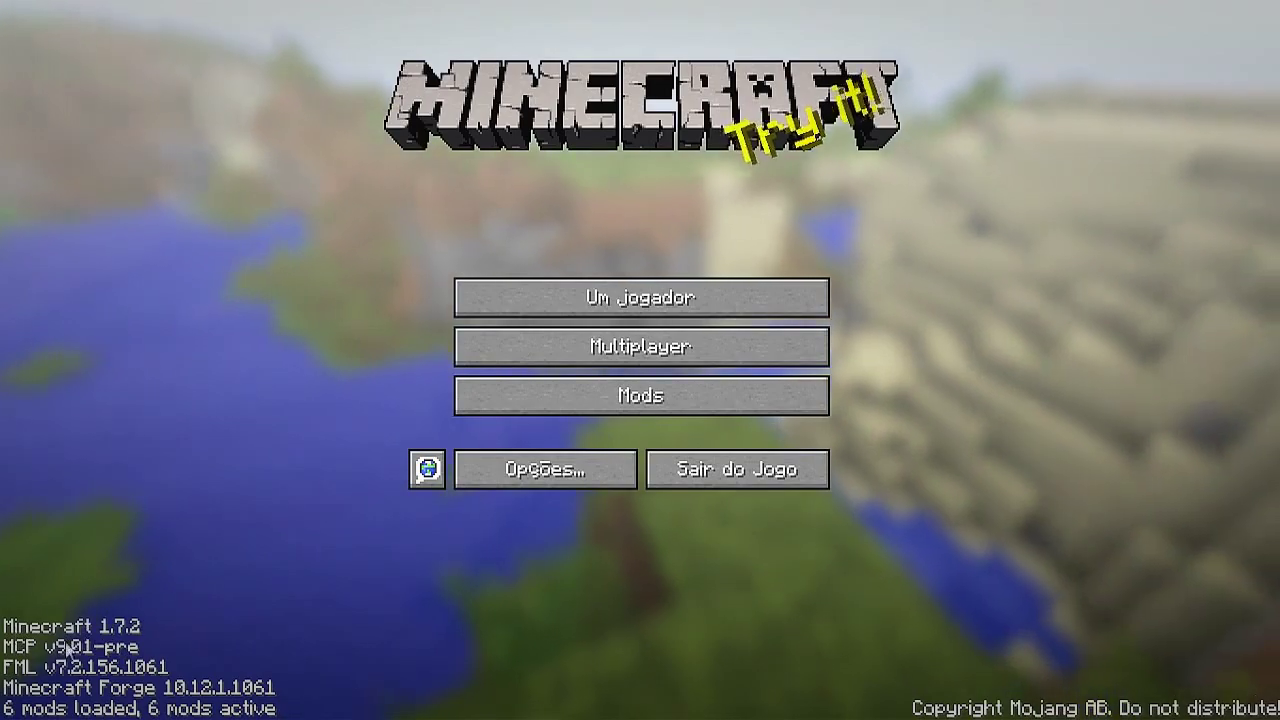
click(667, 406)
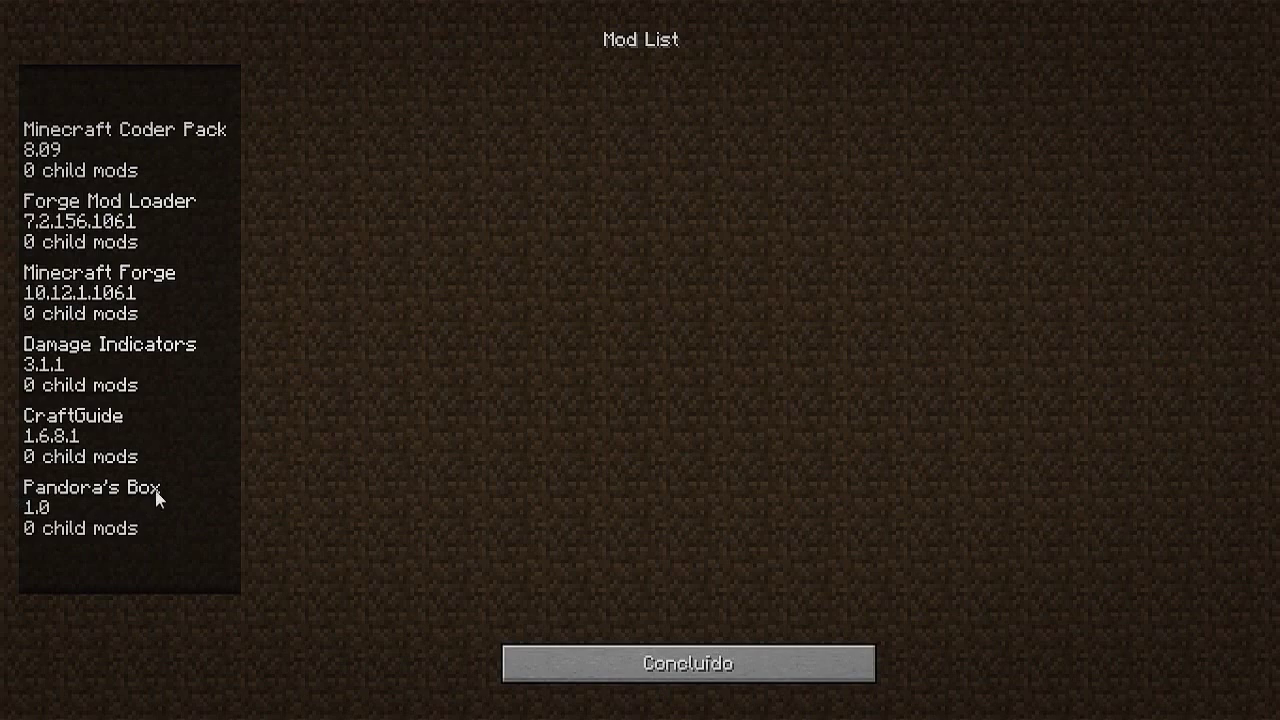
click(703, 648)
- Create a new single-player world in Creative game mode
click(640, 297)
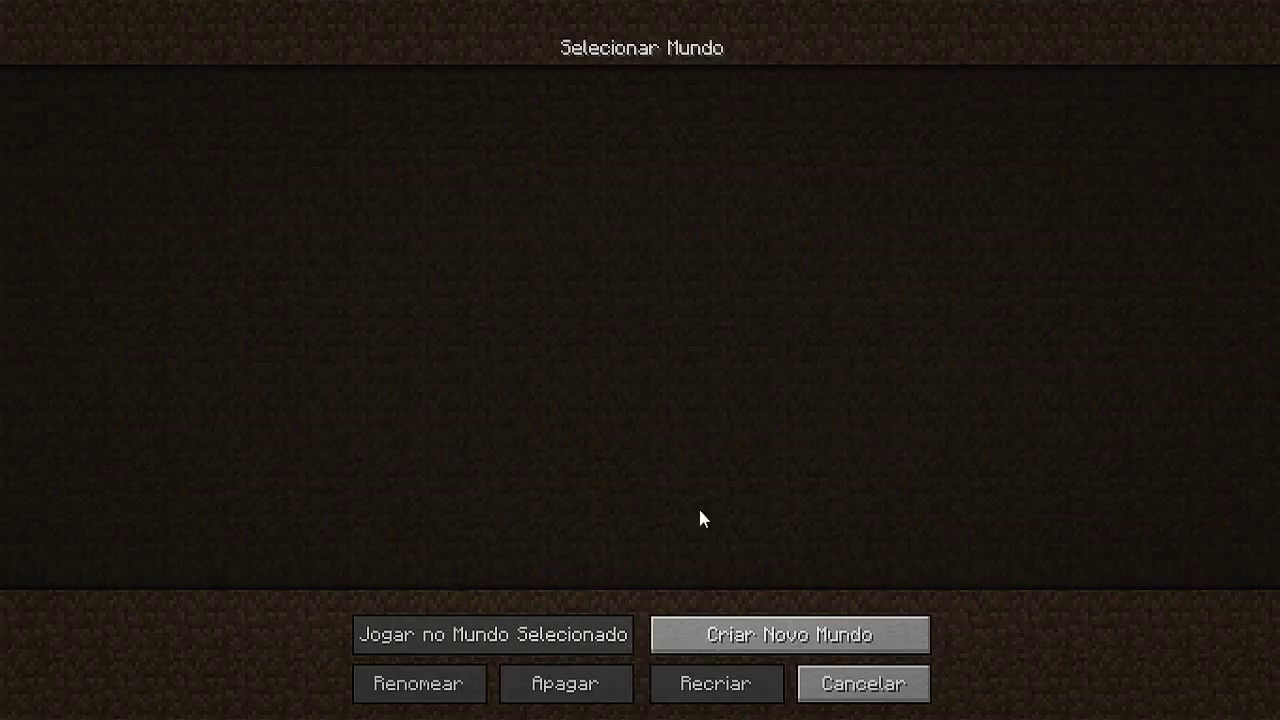
click(765, 636)
click(650, 256)
click(650, 256)
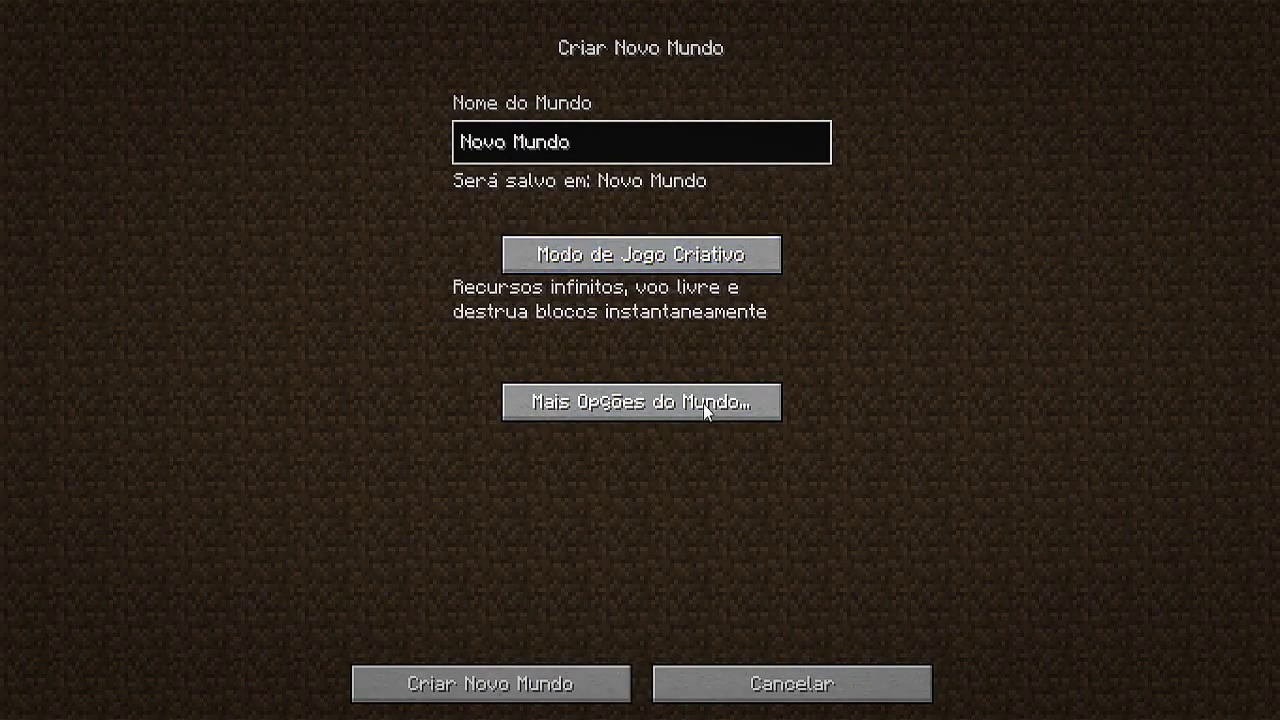
click(527, 686)
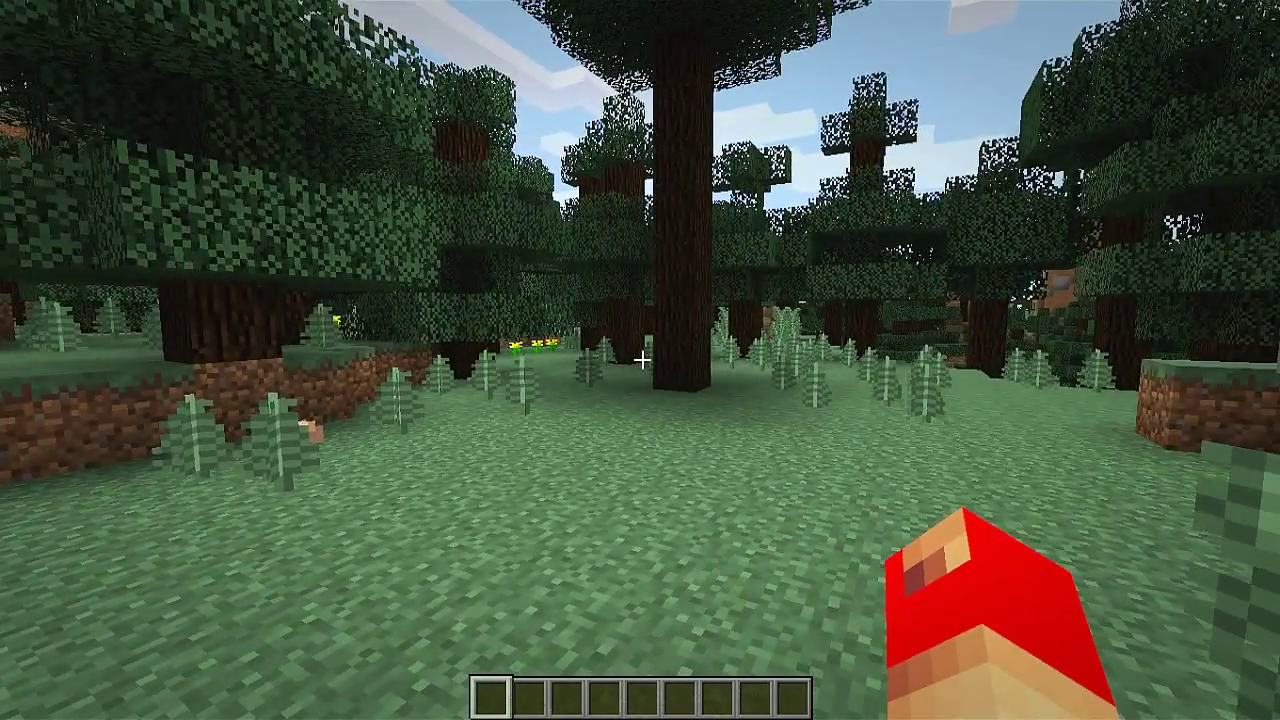
- Search the creative inventory for "Pan" and put a Pandora's Box in the first hotbar slot
key(e)
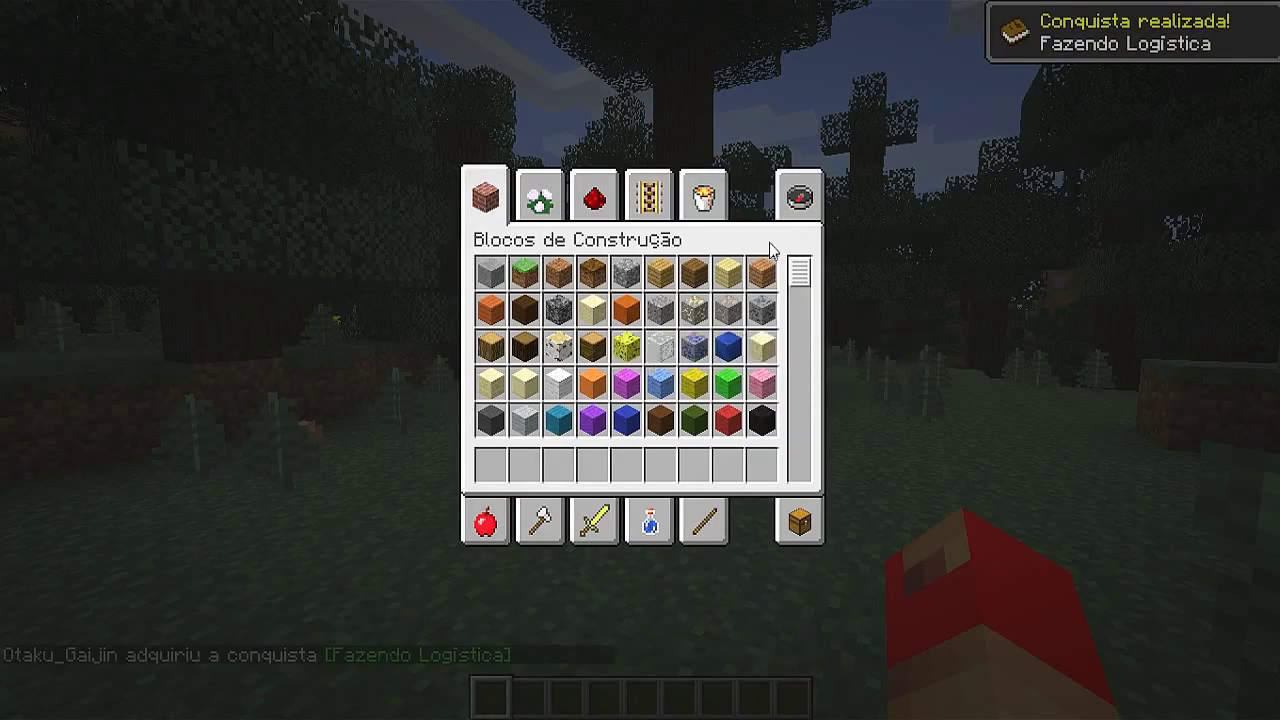
click(800, 197)
text(Pan)
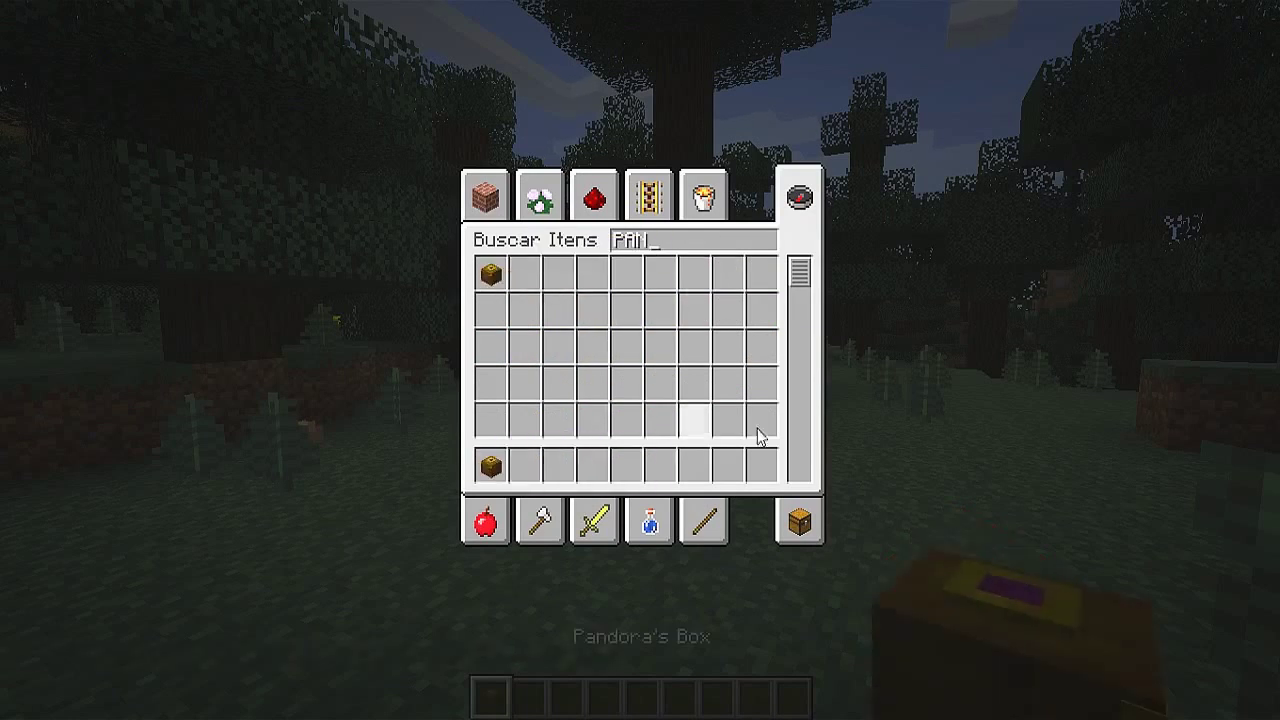
key(Escape)
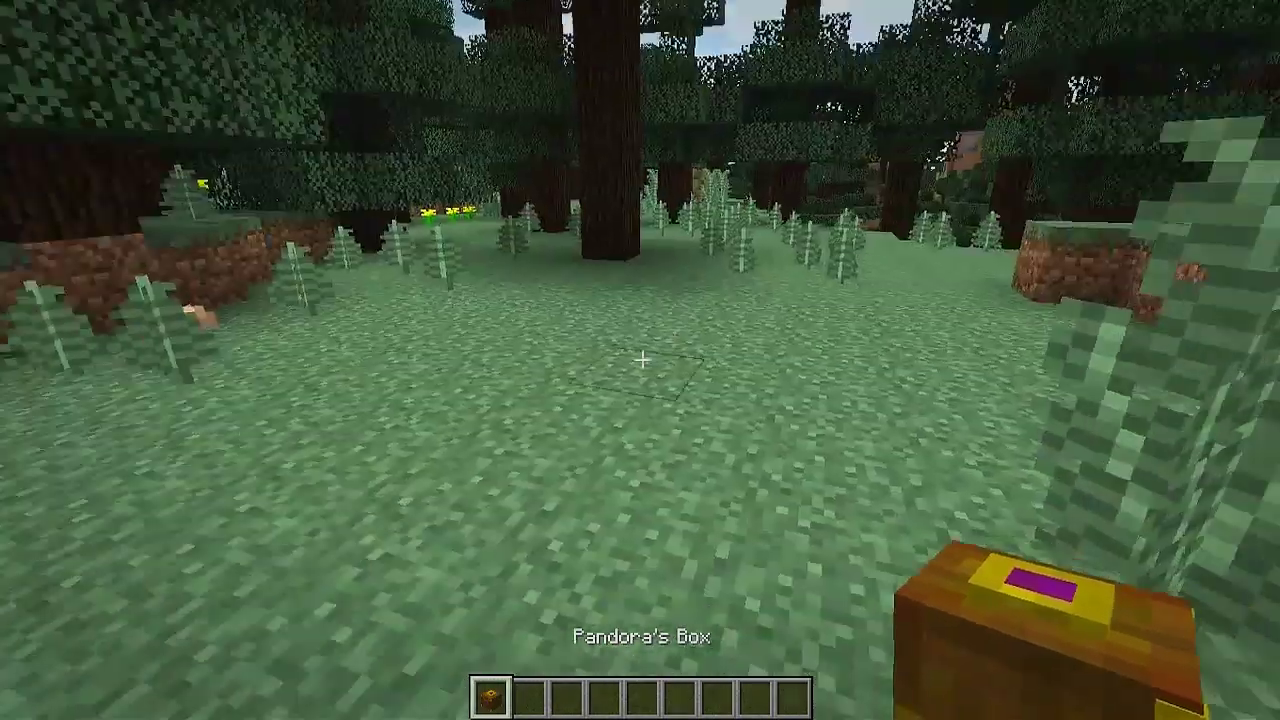
- Place the Pandora's Box on the grass, switch to the empty hotbar slot and open the box
right_click(640, 360)
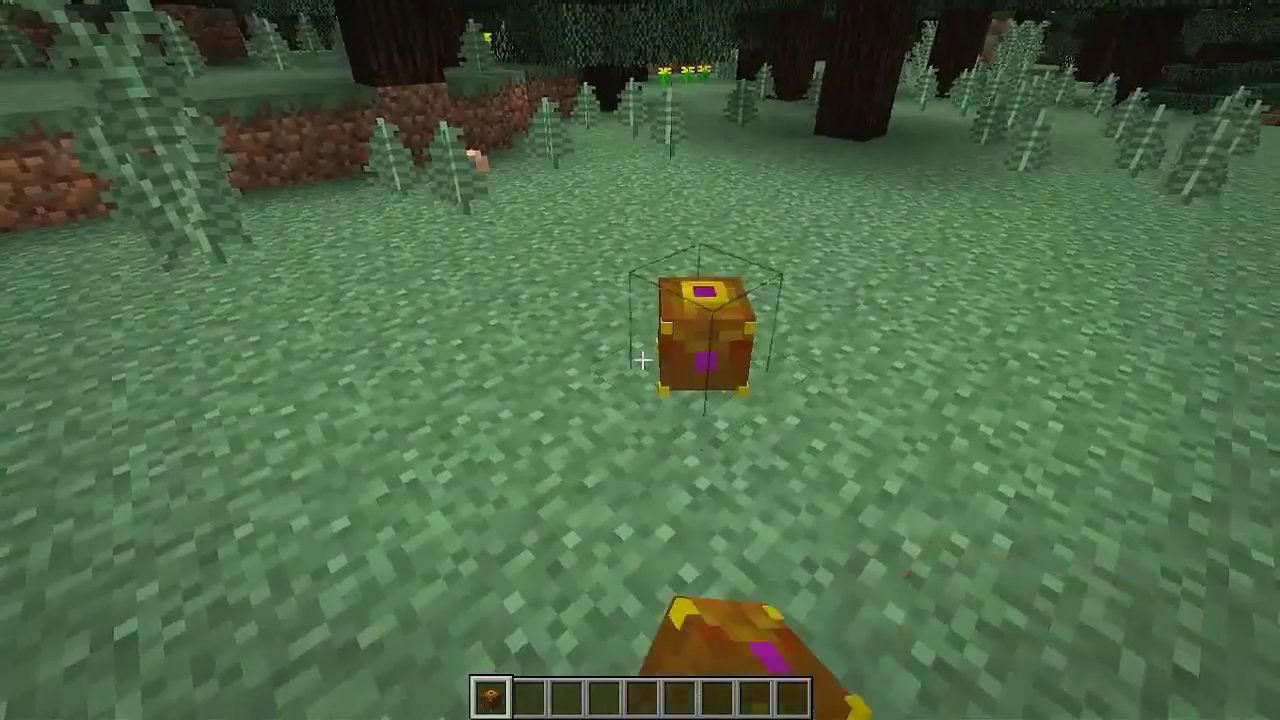
key(s)
scroll(642, 359, down, 1)
key(w)
key(d)
right_click(642, 359)
- Move around the opened Pandora's Box to examine what it releases and the health indicators of the mobs
key(a)
key(s)
key(d)
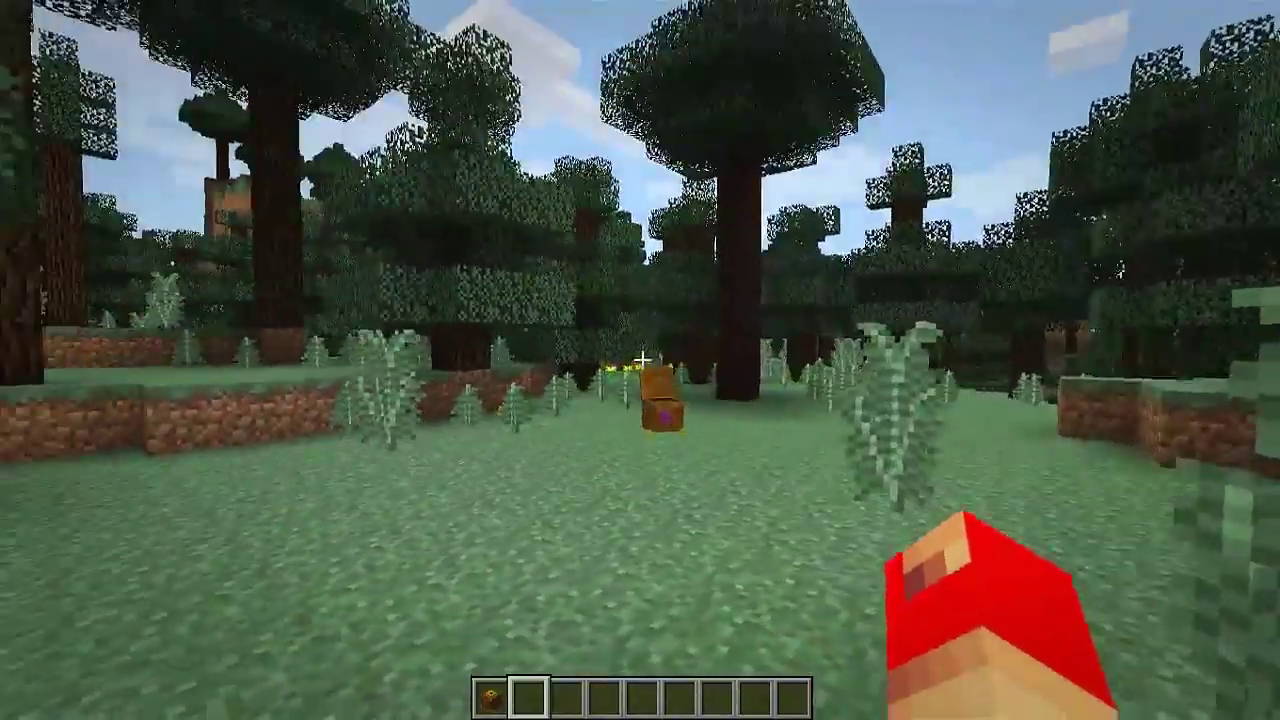
key(d)
key(w)
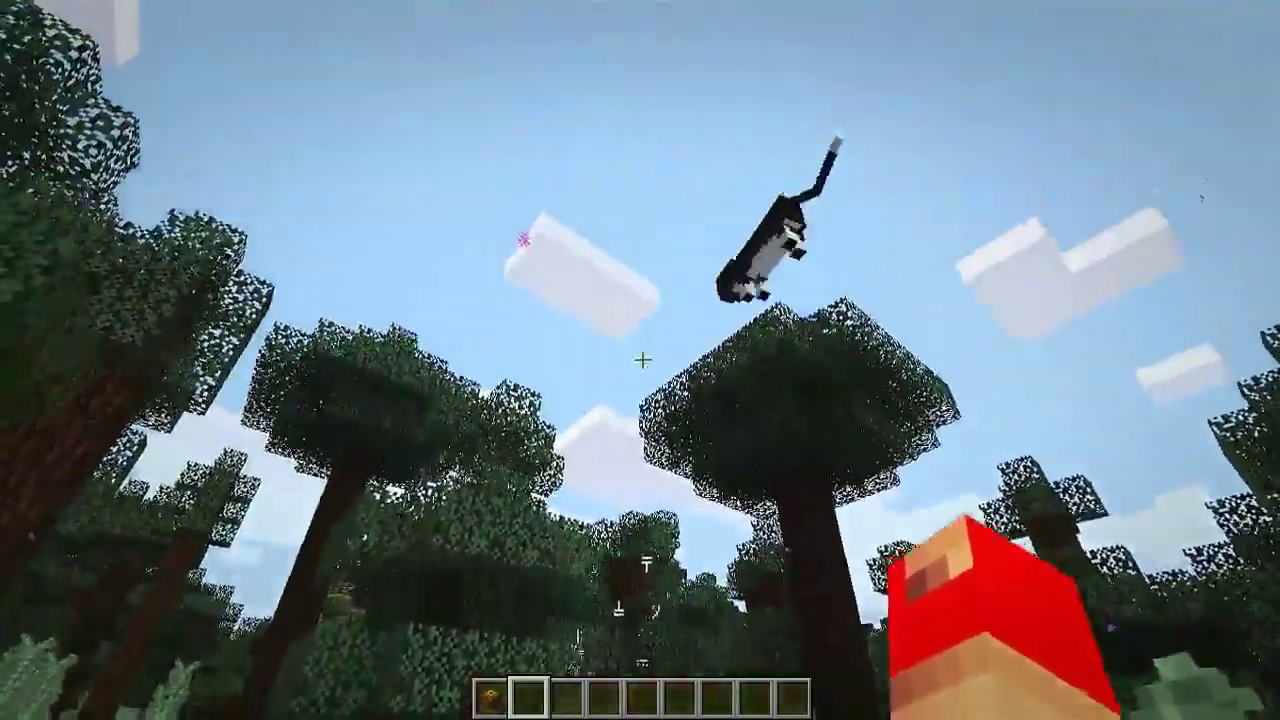
key(s)
key(a)
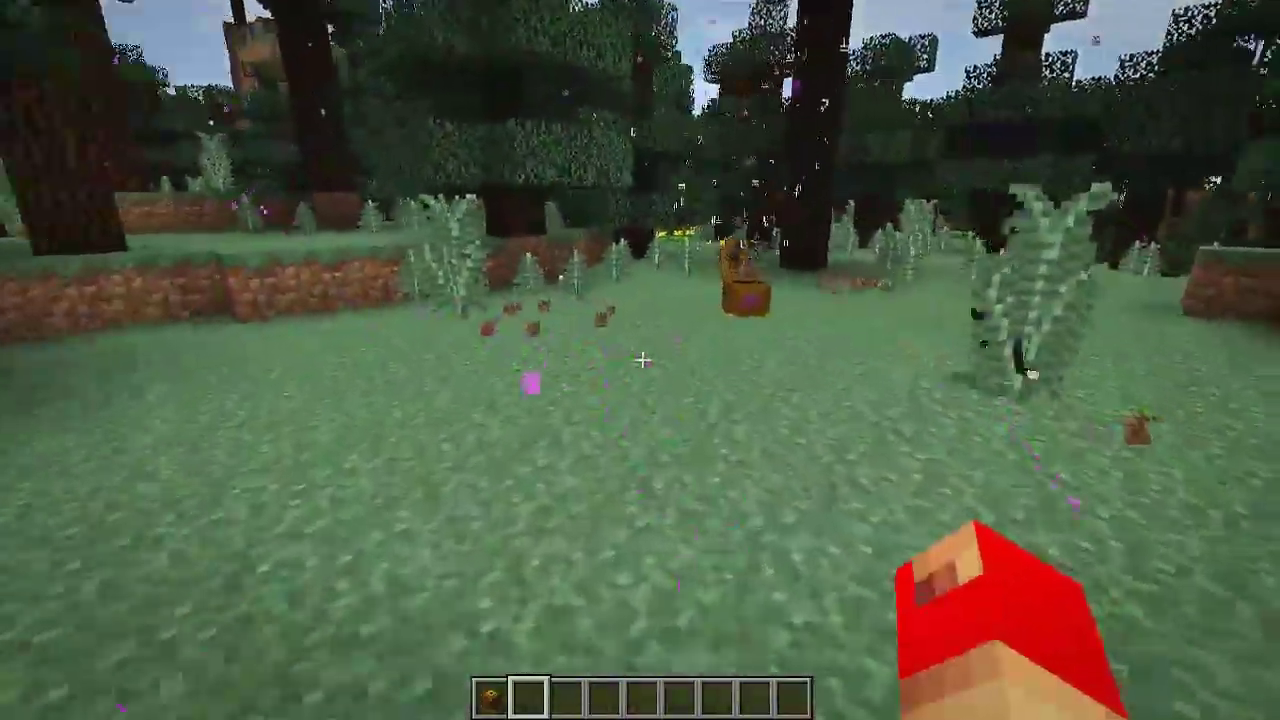
key(a)
key(w)
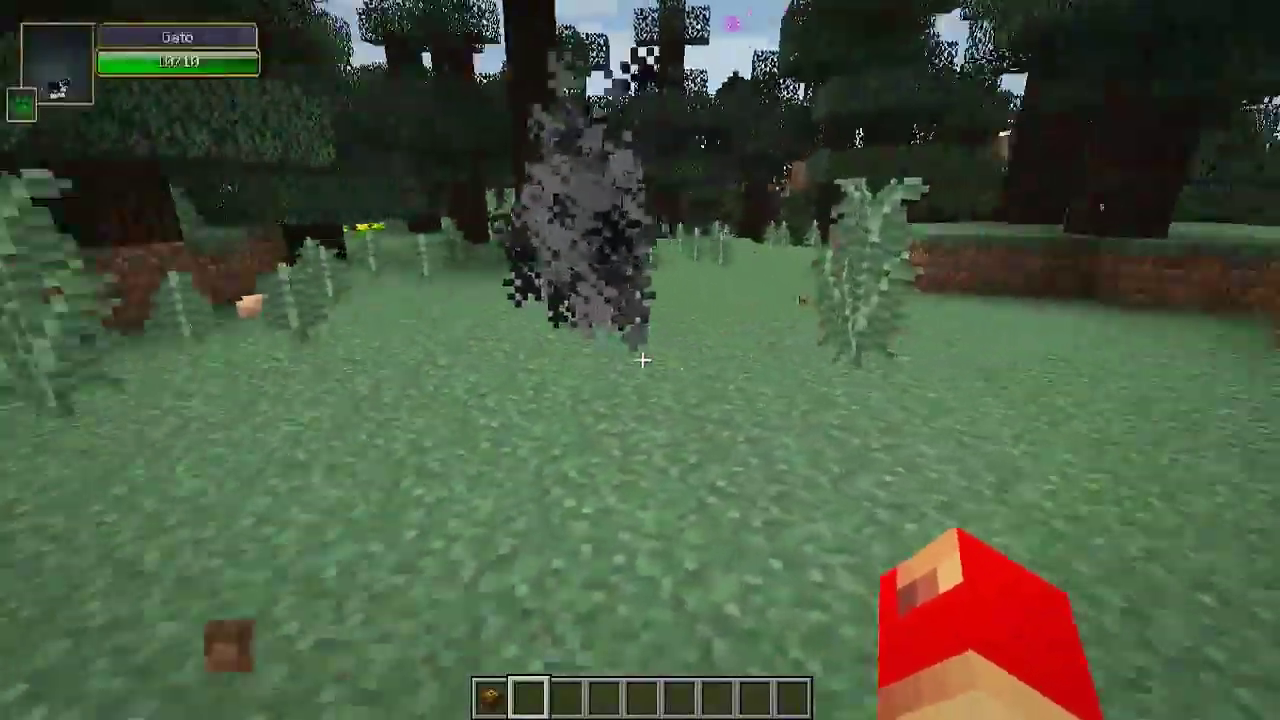
key(w)
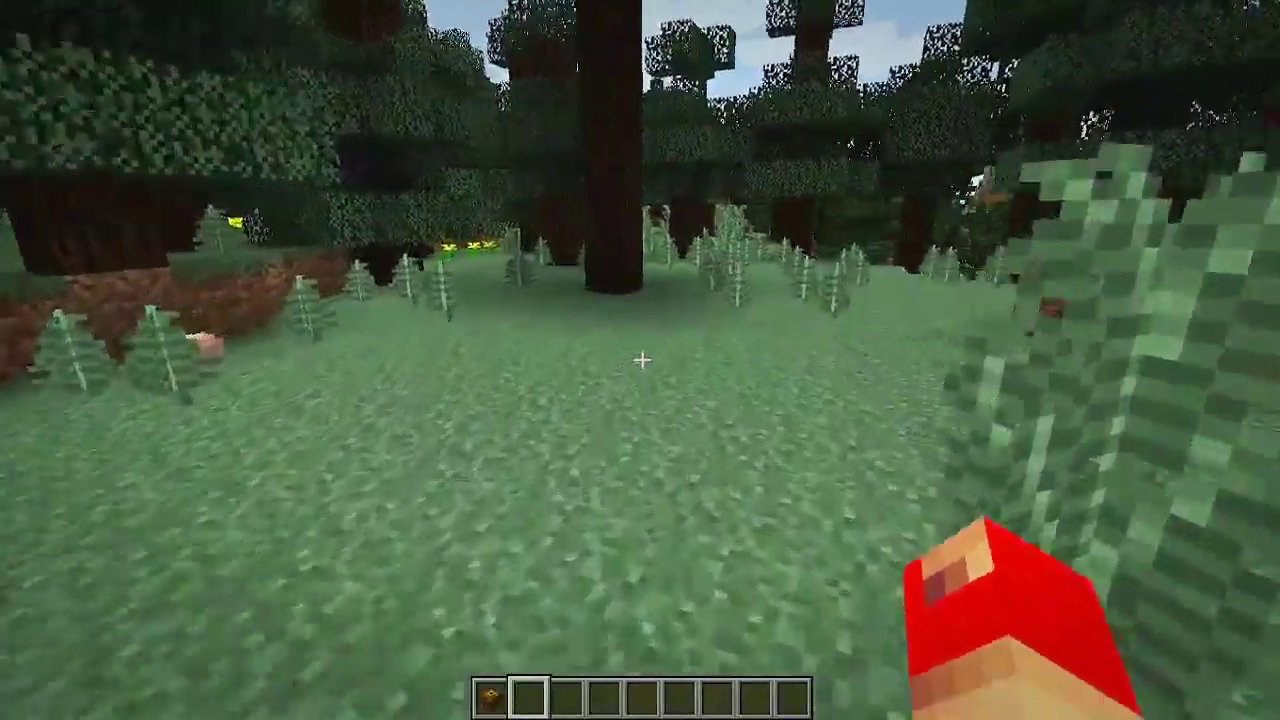
- Place a second Pandora's Box on the grass, open it, clear the fern in front of it and back away to watch
key(w)
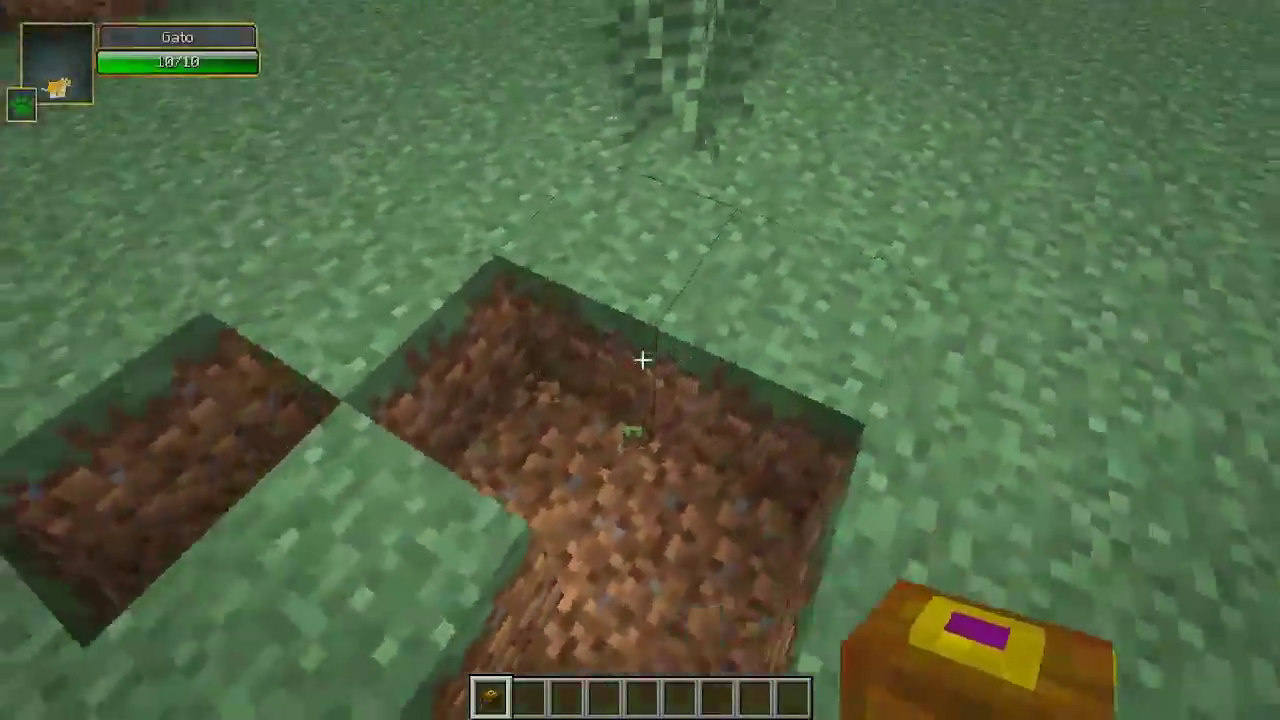
key(w)
click(642, 359)
key(space)
key(w)
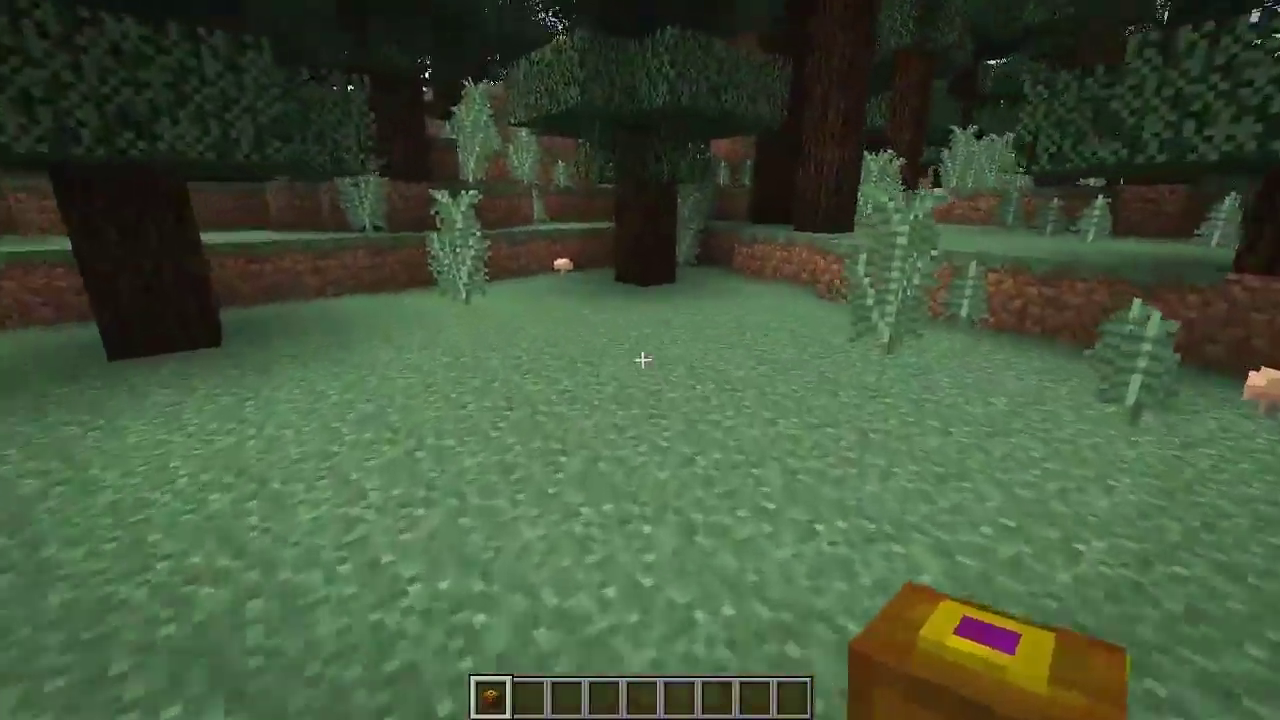
right_click(641, 360)
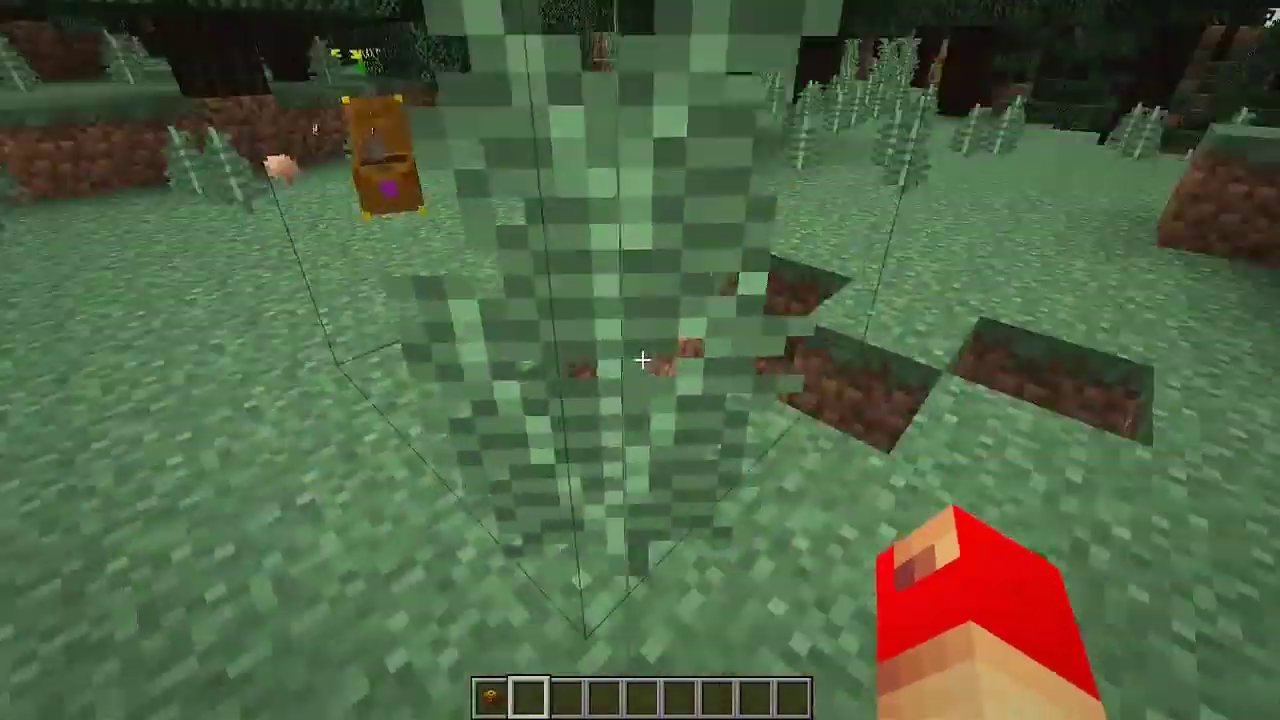
click(641, 360)
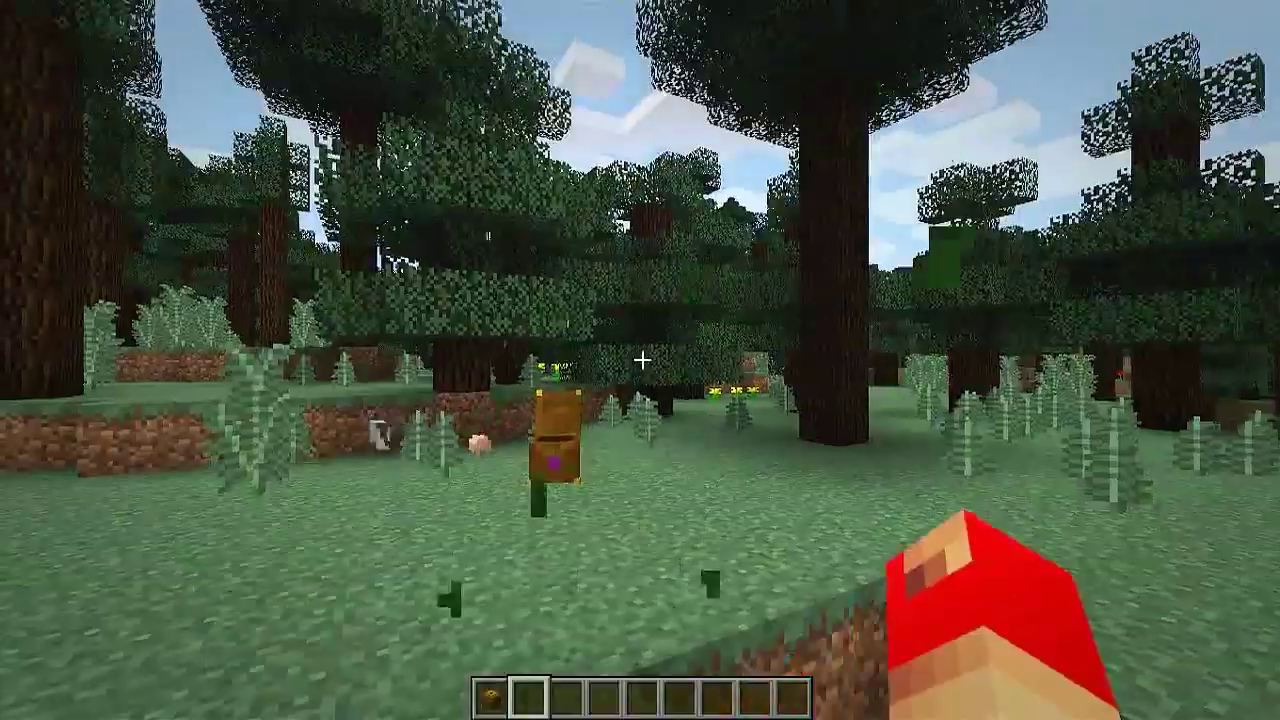
key(s)
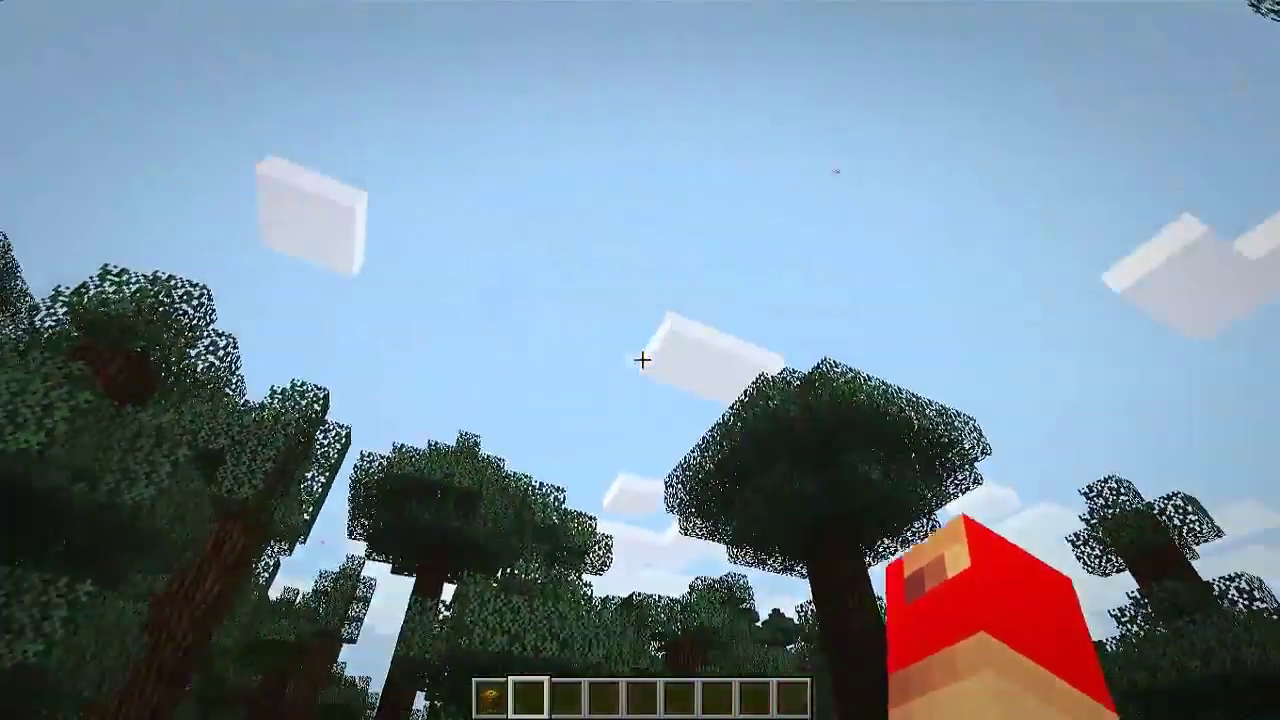